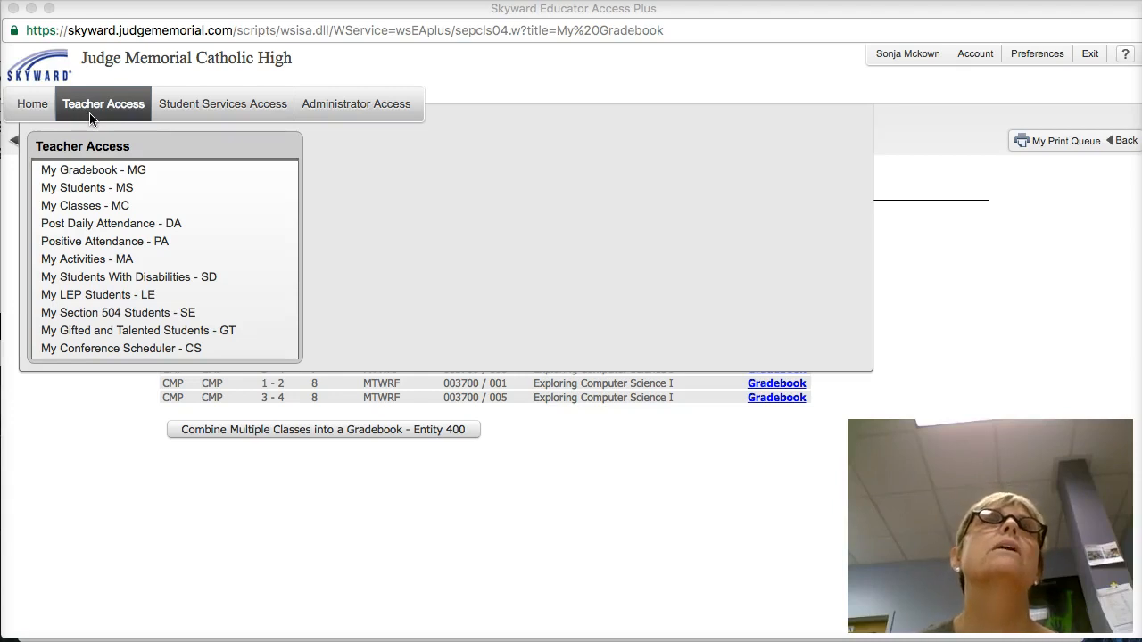
Open the period 3 gradebook for class 003700/010 from My Gradebook and bring up its score method choices.
click(97, 171)
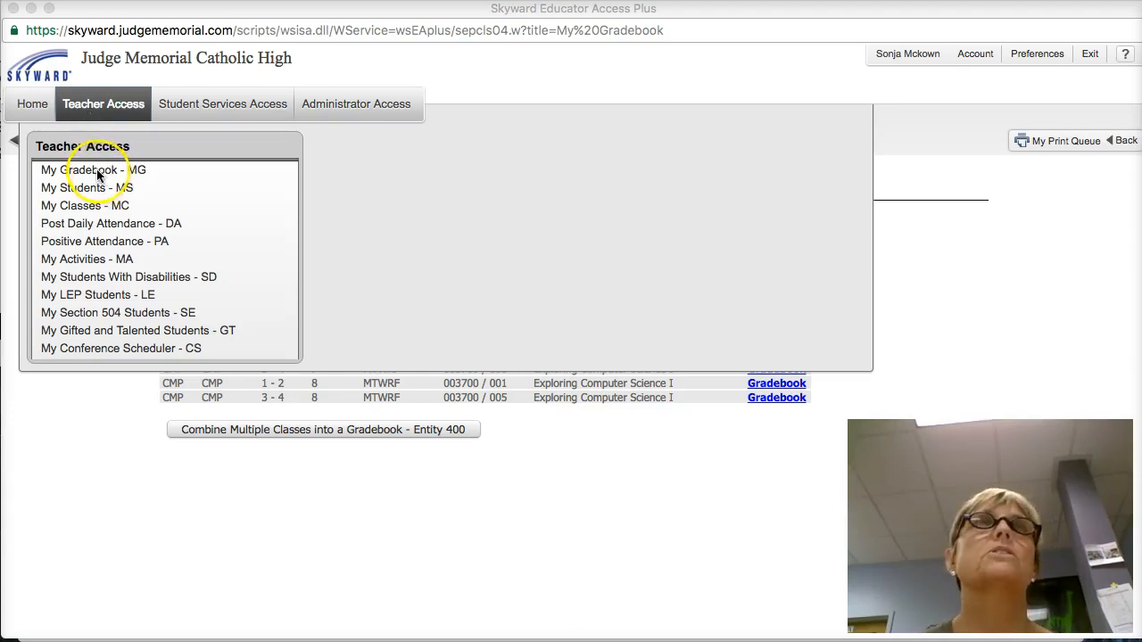
click(103, 102)
click(92, 171)
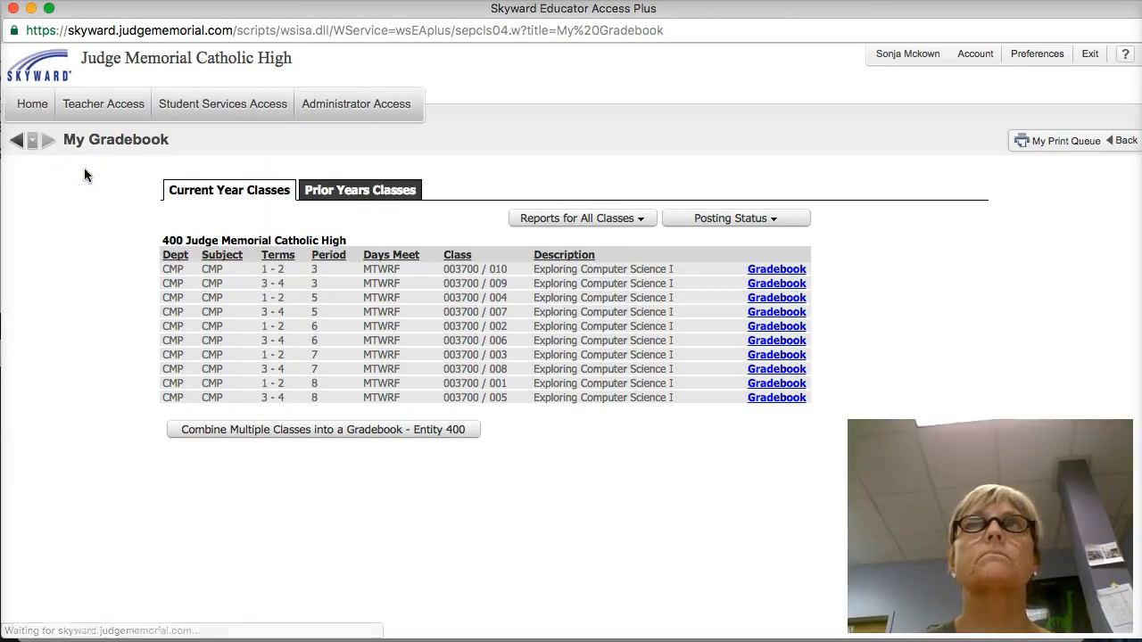
click(185, 229)
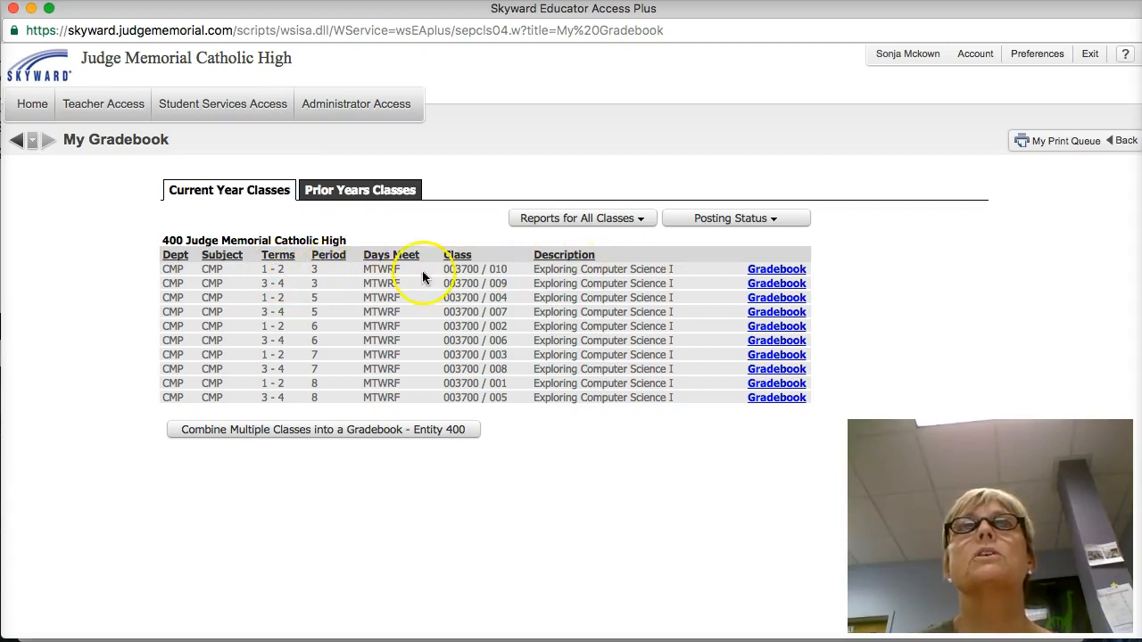
click(782, 273)
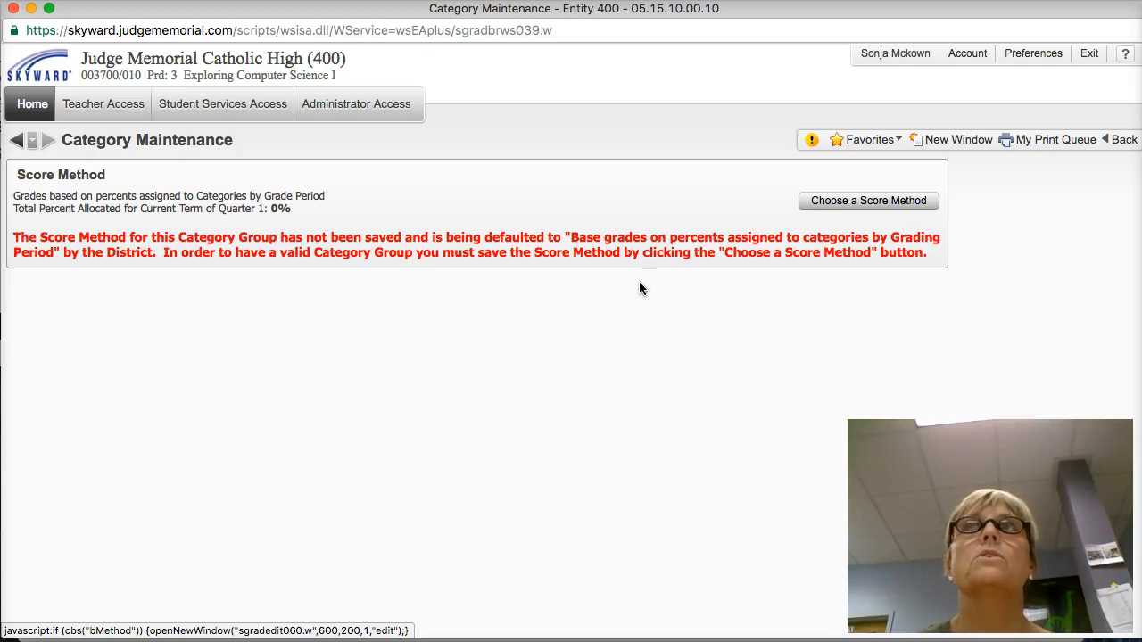
click(839, 204)
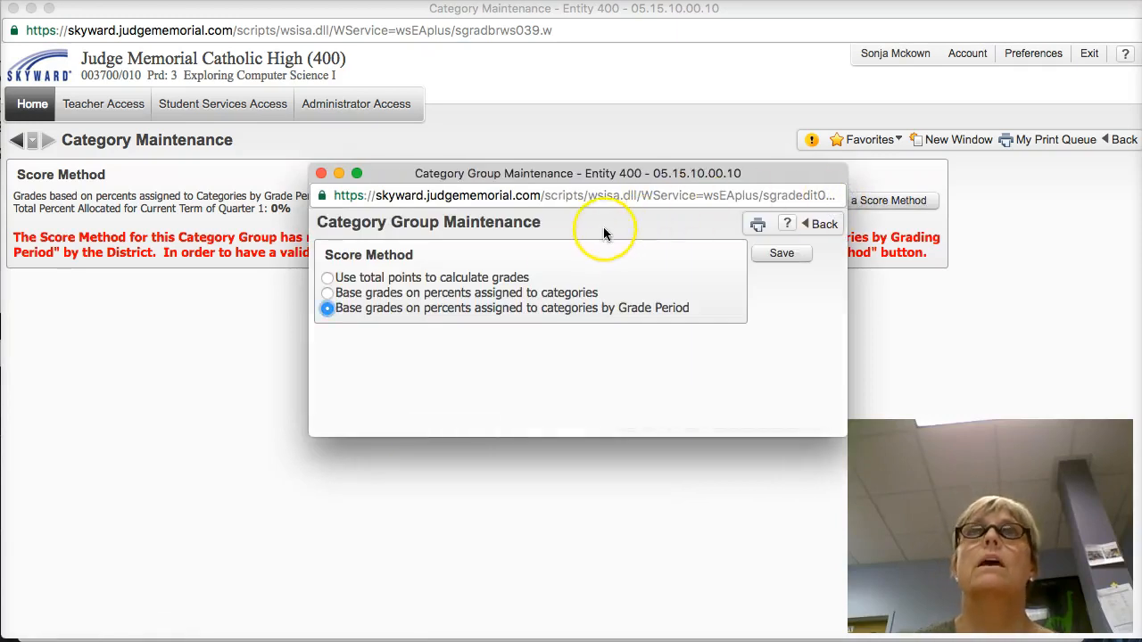
click(327, 278)
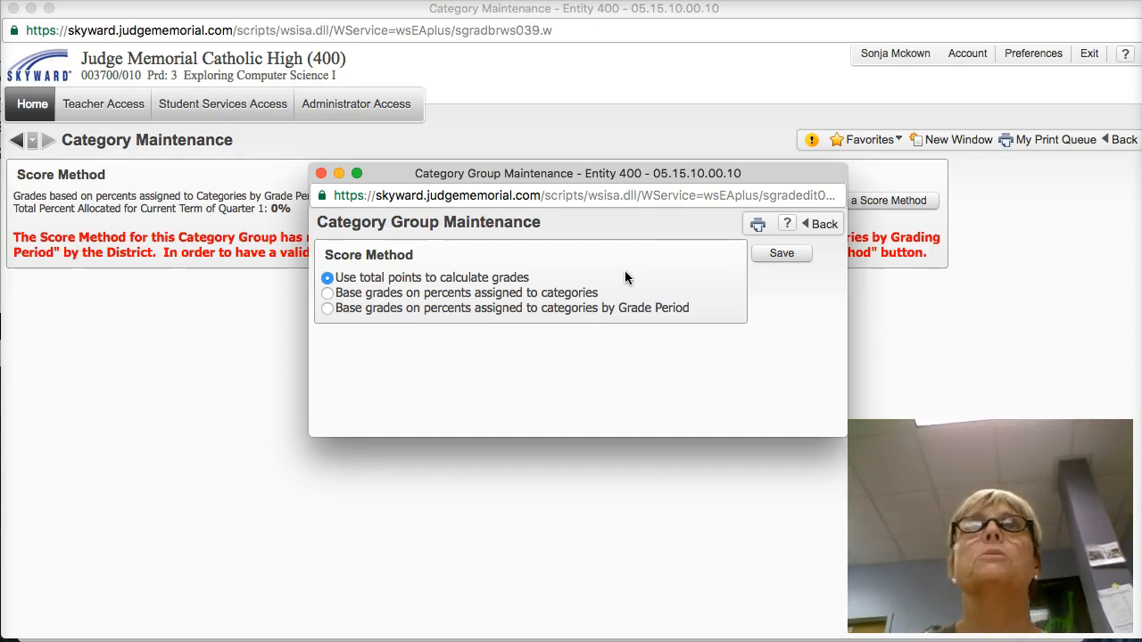
click(327, 309)
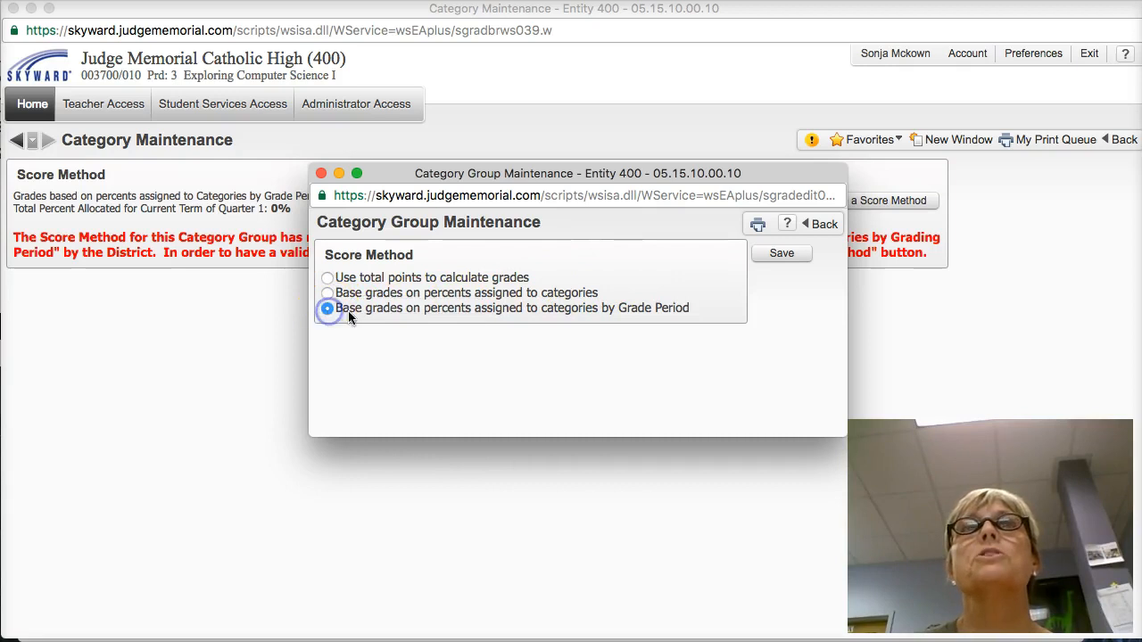
click(636, 313)
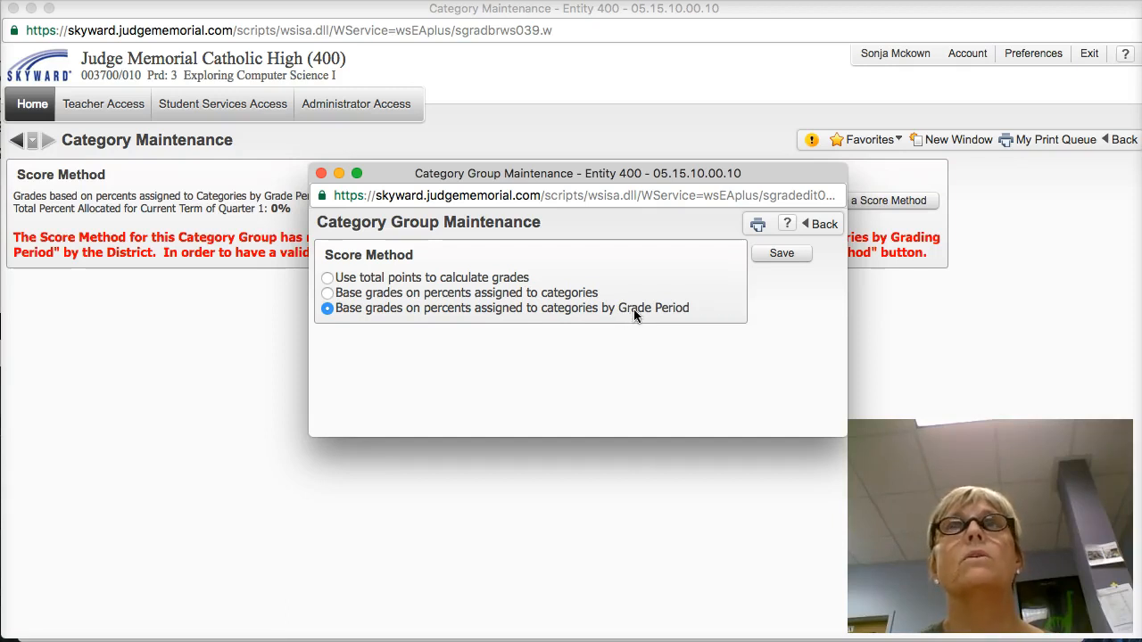
mouse_move(635, 308)
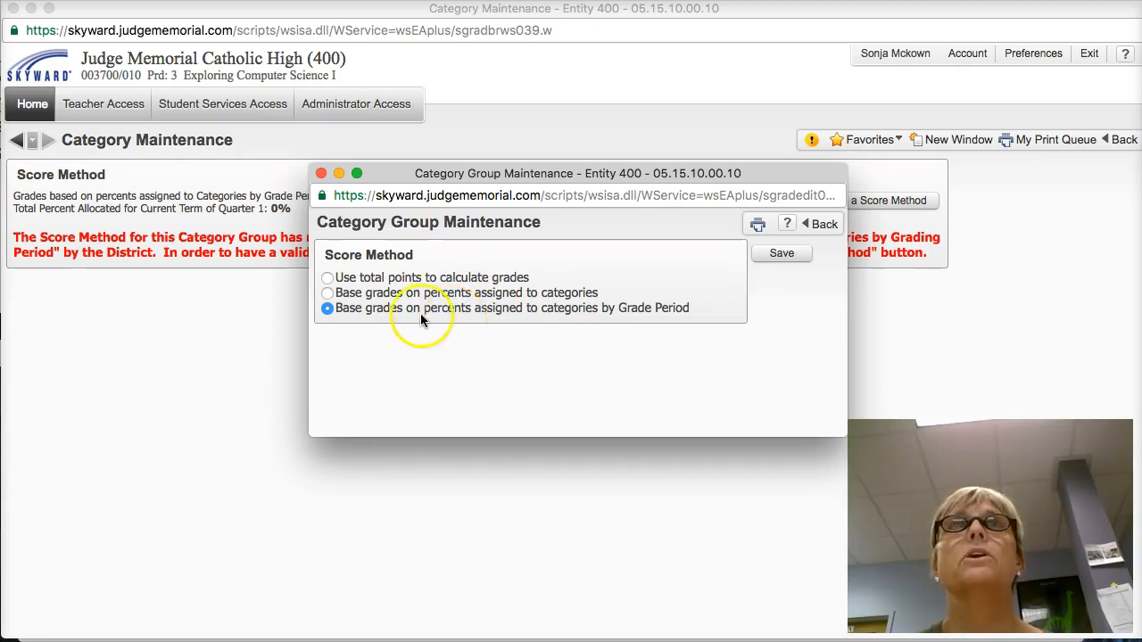
click(327, 279)
click(326, 307)
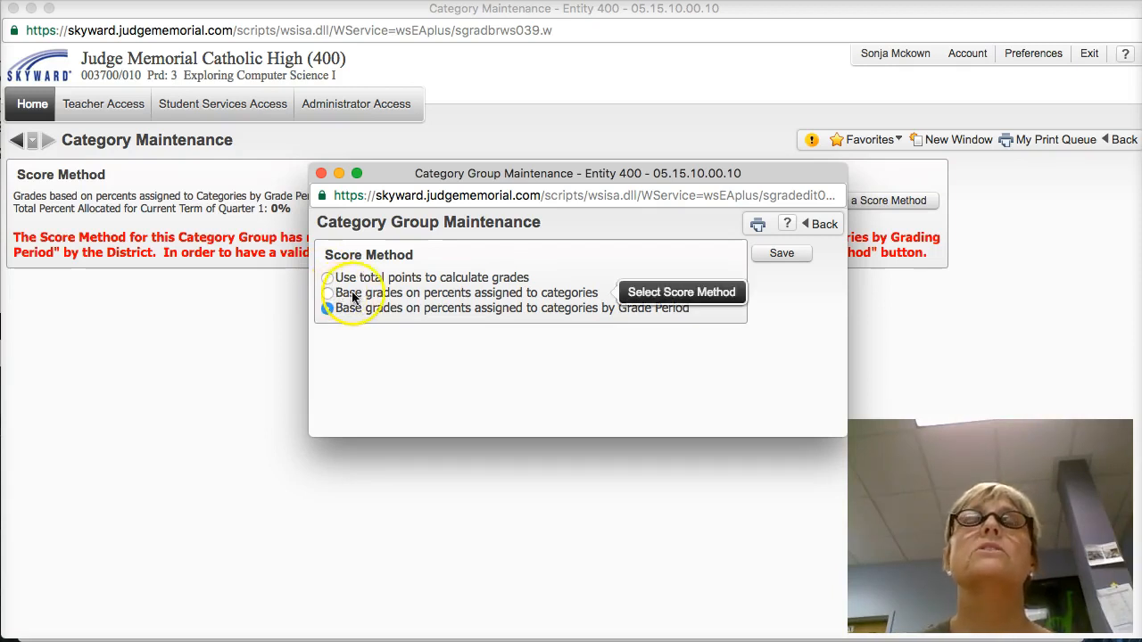
click(327, 292)
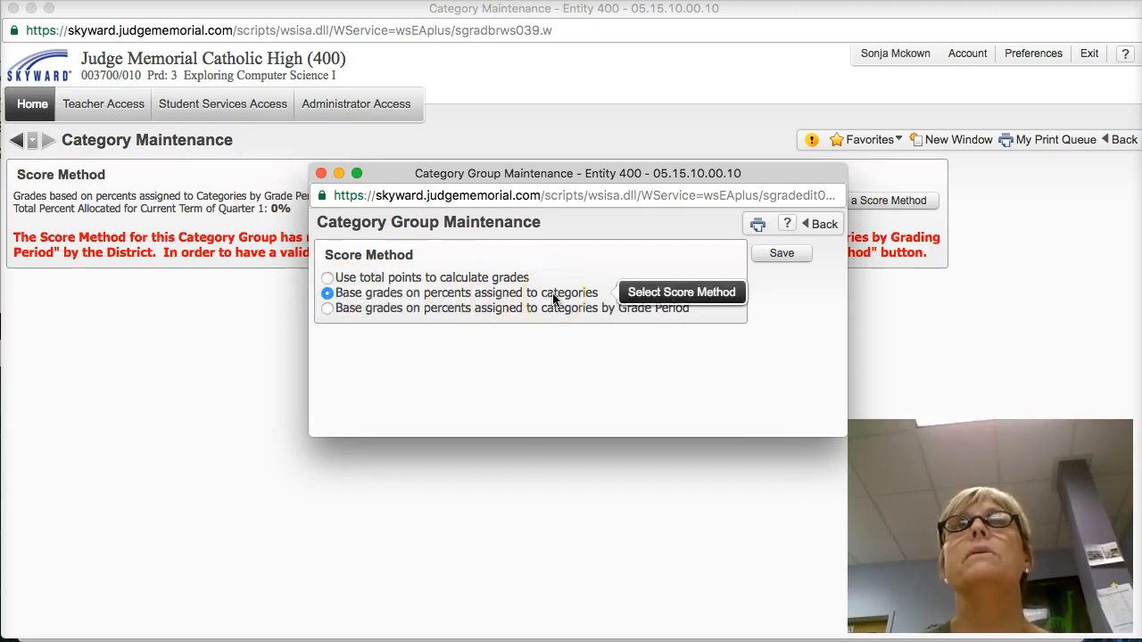
click(585, 276)
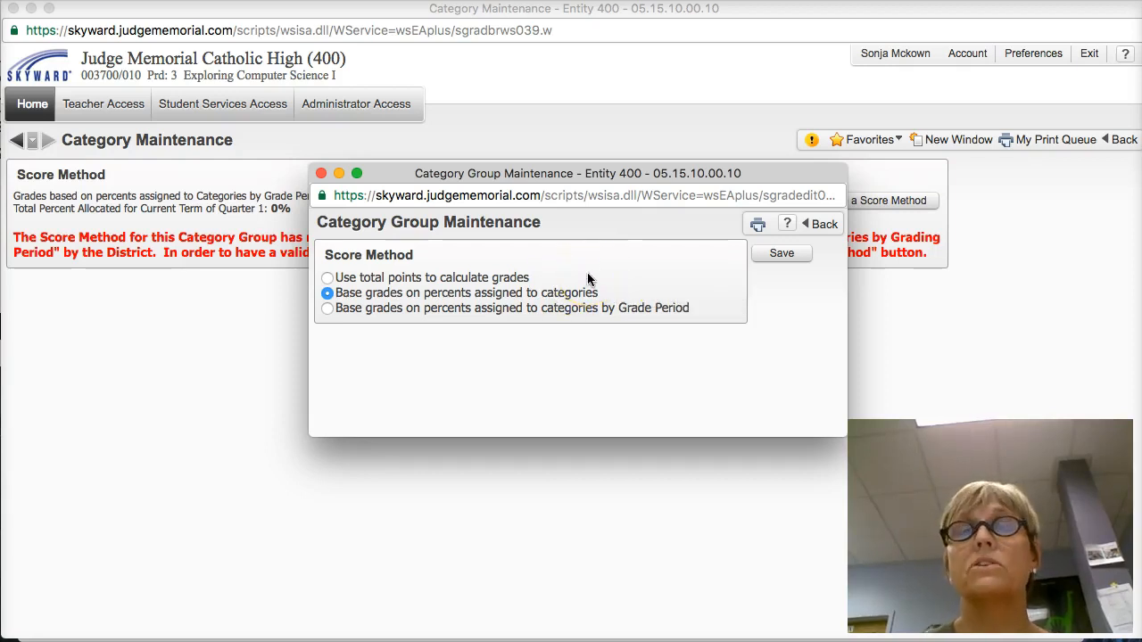
click(326, 306)
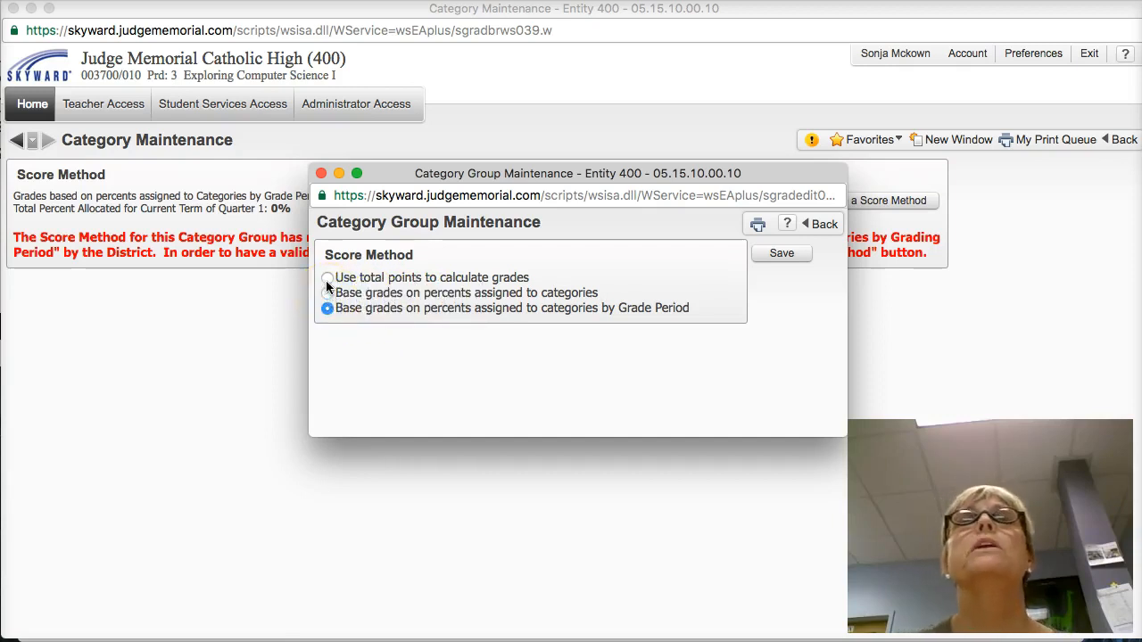
click(327, 277)
click(327, 309)
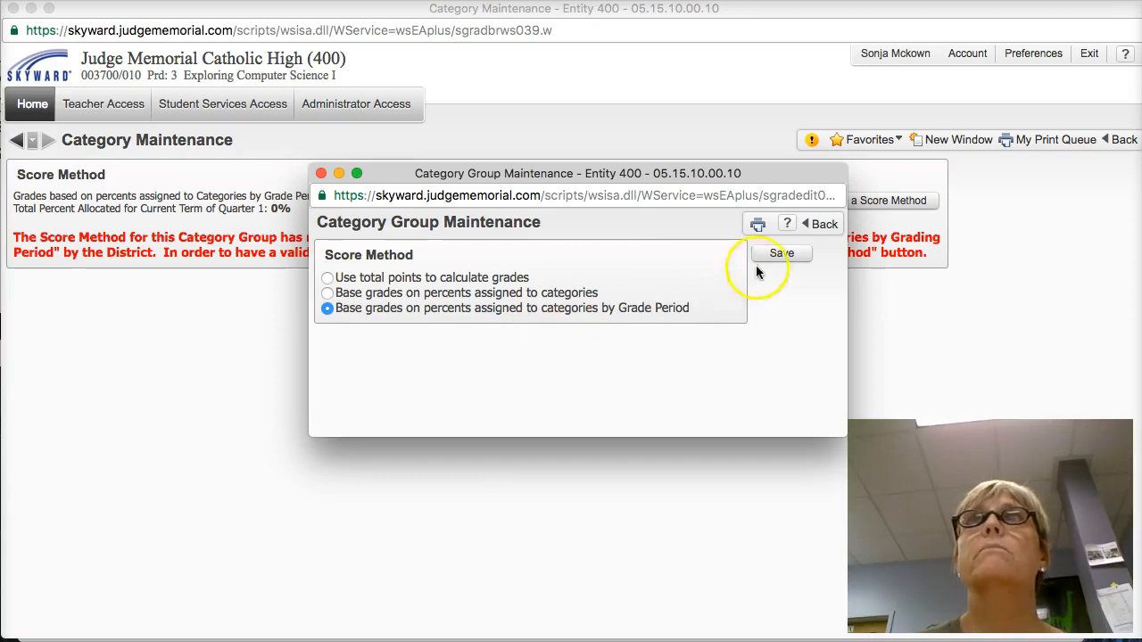
Save the score method as total points, and save the included categories Assignments, Participation, Projects and Test.
click(463, 279)
click(776, 255)
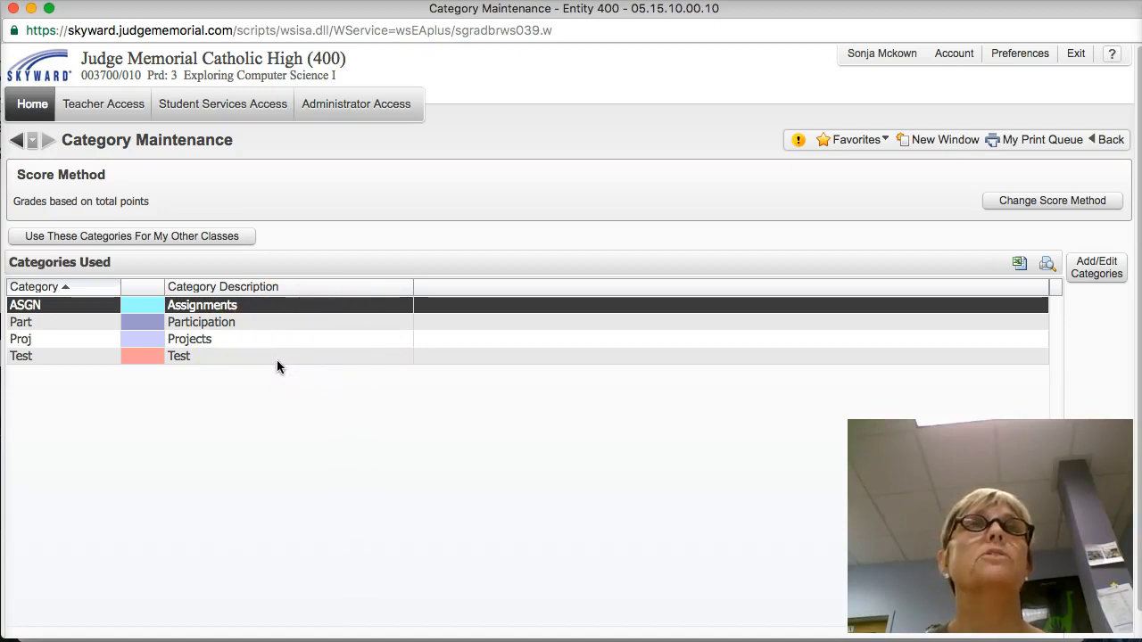
click(1089, 268)
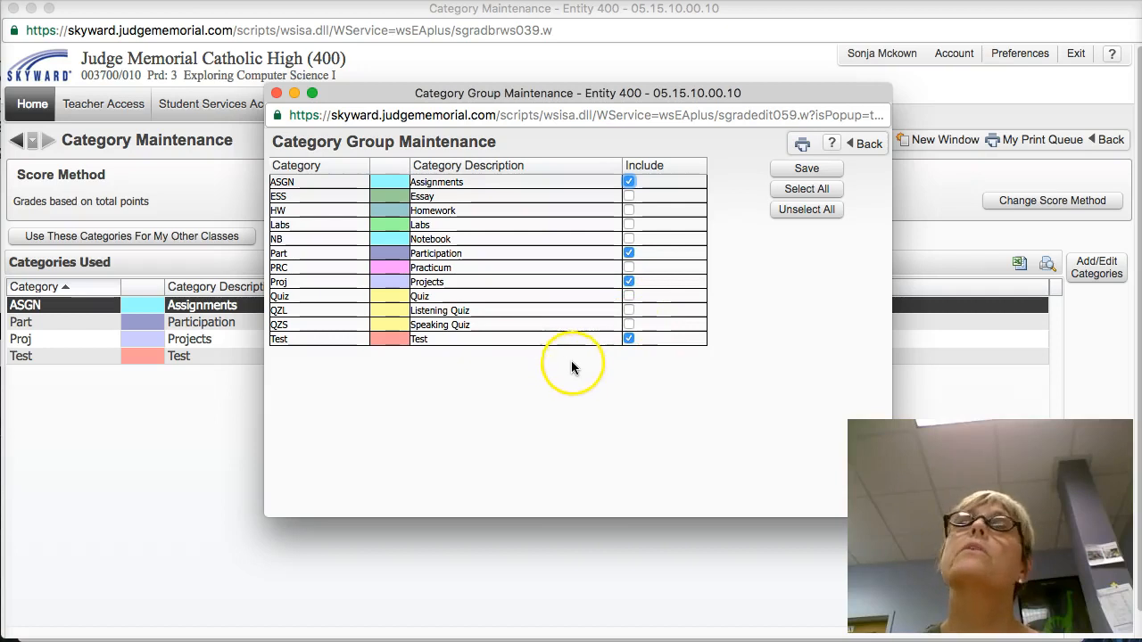
click(787, 172)
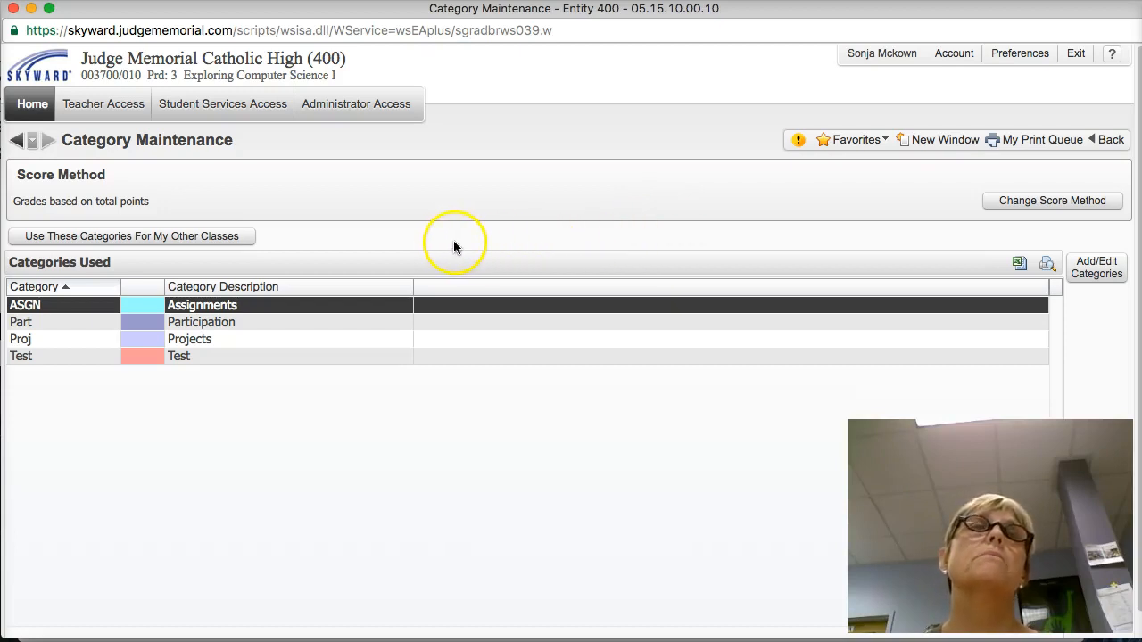
Check which other classes are available for applying this category setup, and return to Category Maintenance.
click(204, 241)
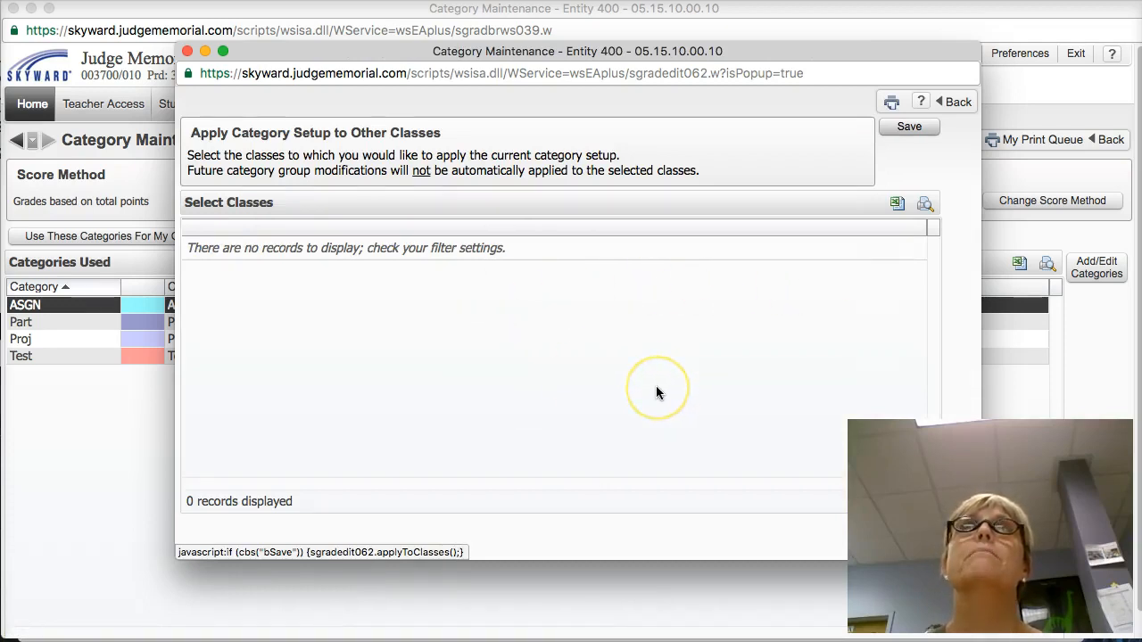
click(959, 103)
Open the period 3 gradebook for class 003700/009 and save its score method as total points.
click(103, 106)
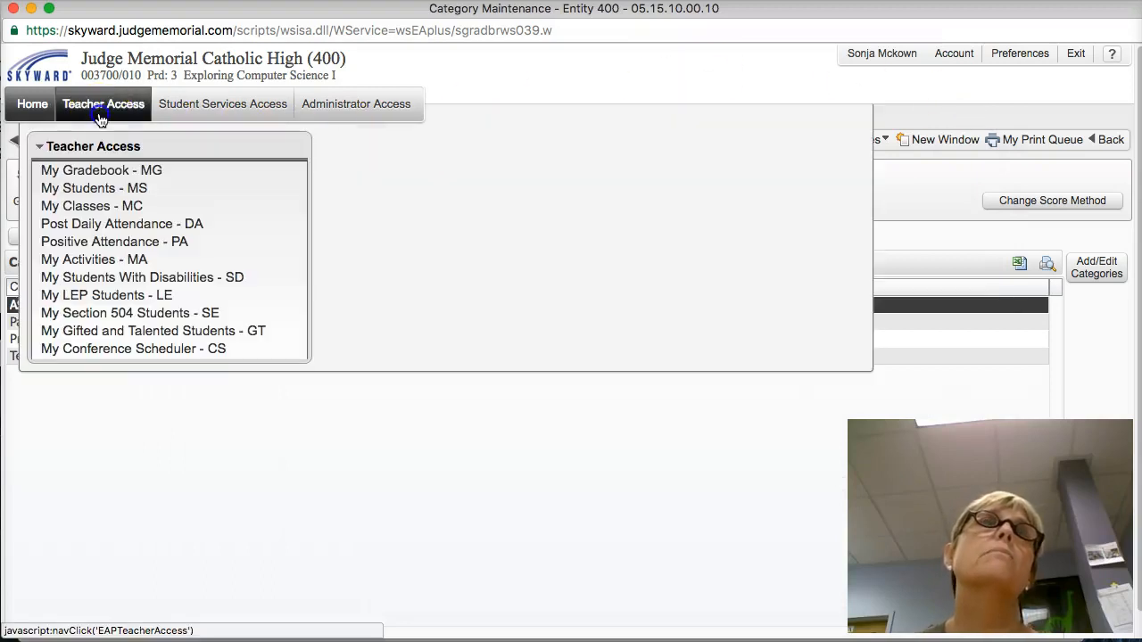
click(102, 170)
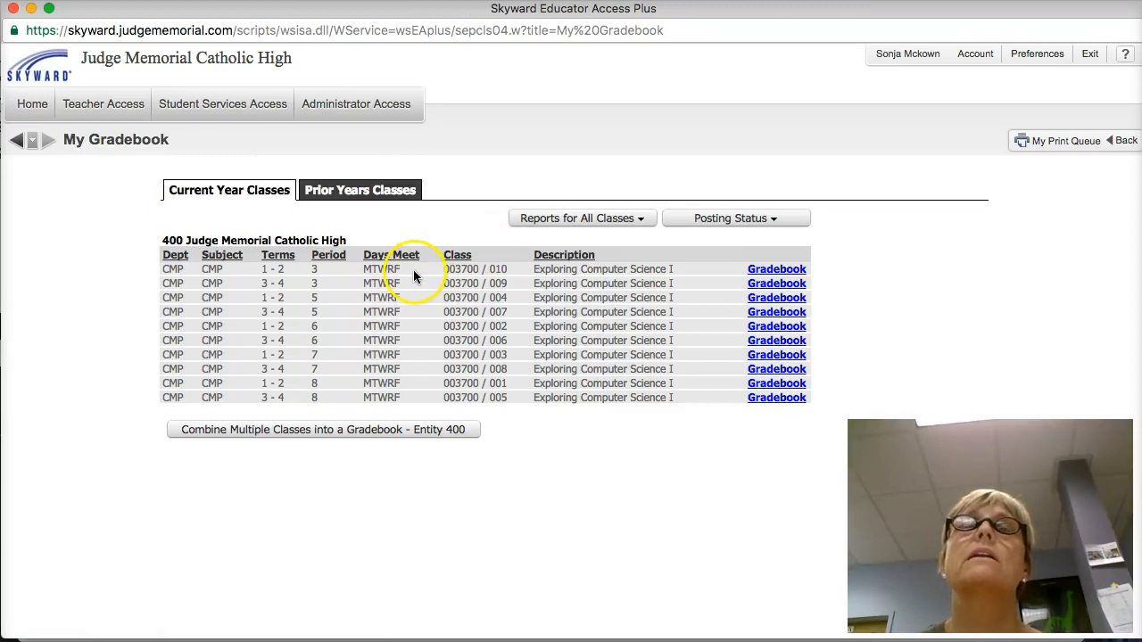
click(778, 283)
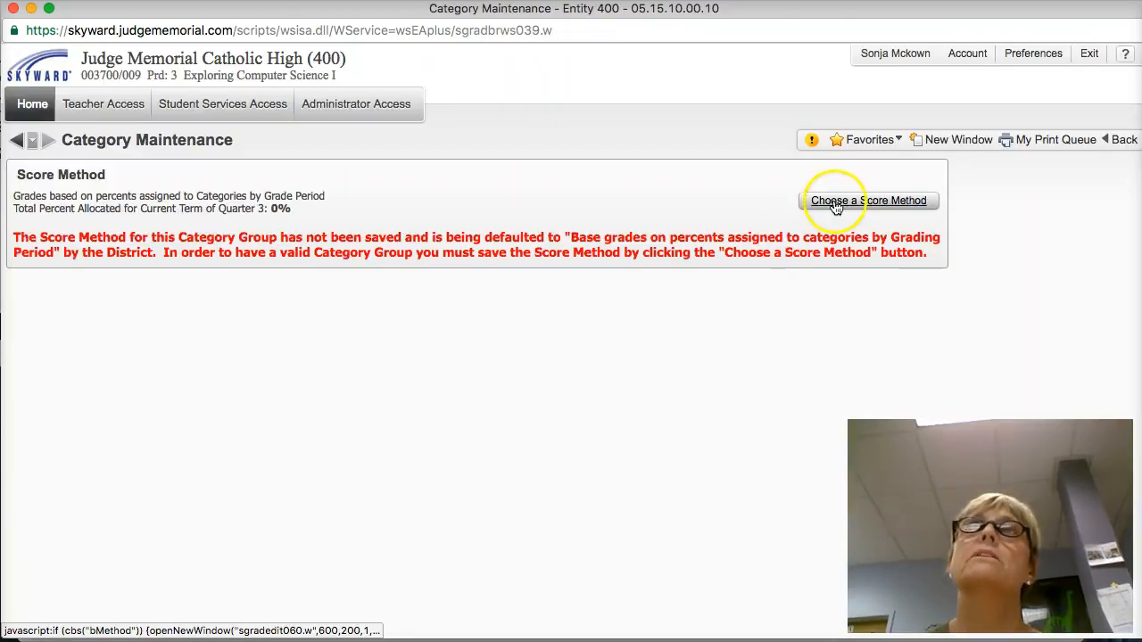
click(835, 205)
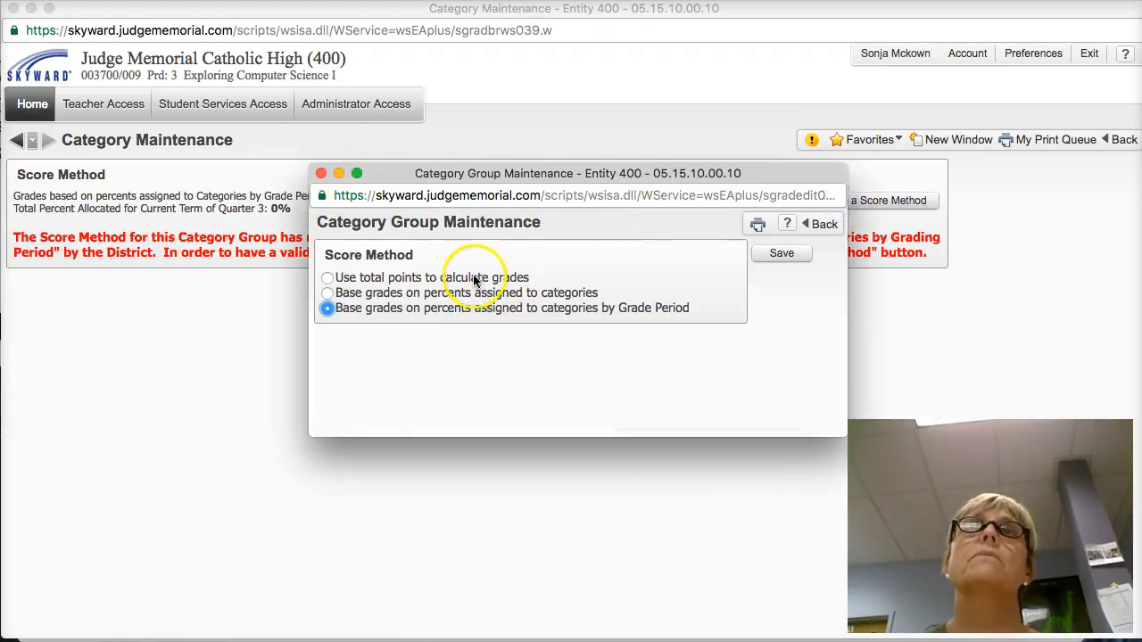
click(475, 280)
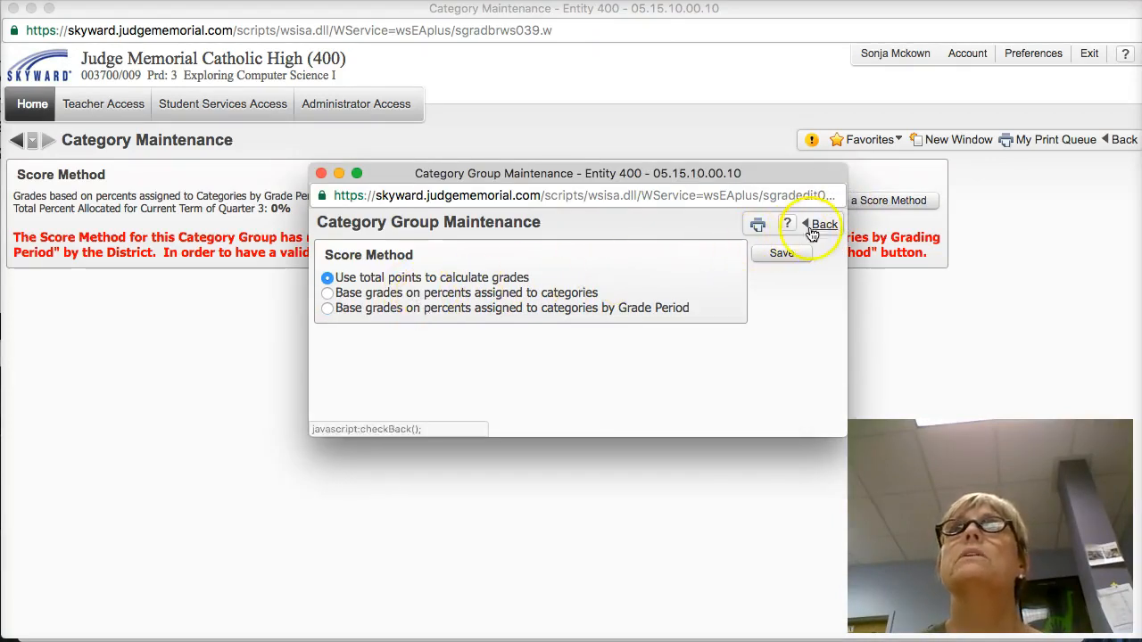
click(782, 254)
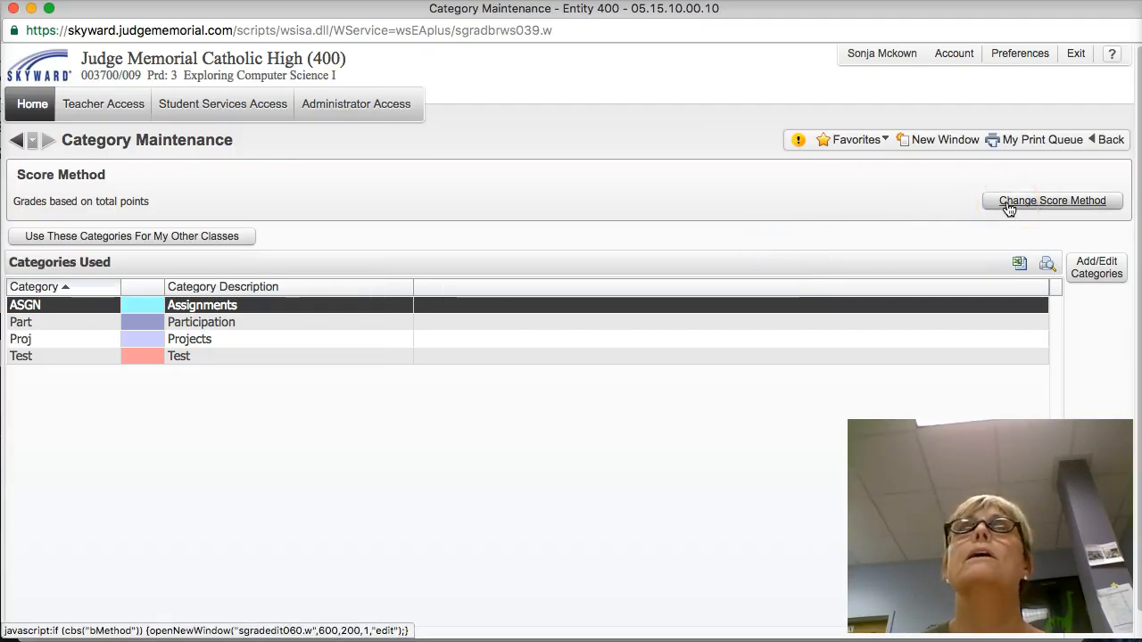
Open the period 5 gradebook for class 003700/004 and save its score method as total points.
click(100, 104)
click(98, 170)
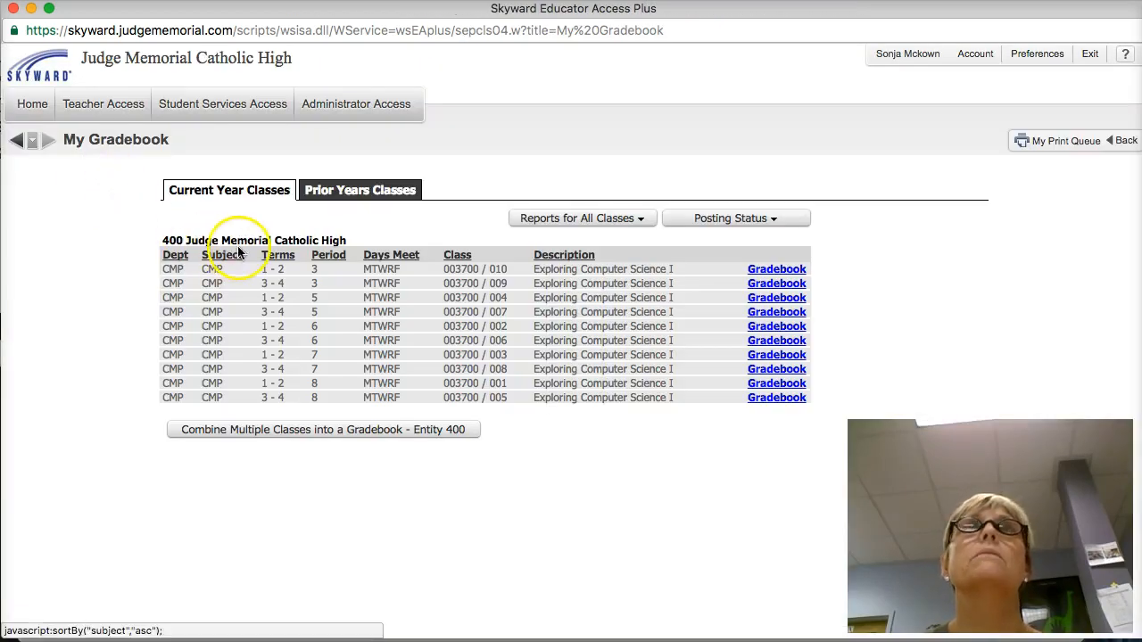
click(767, 300)
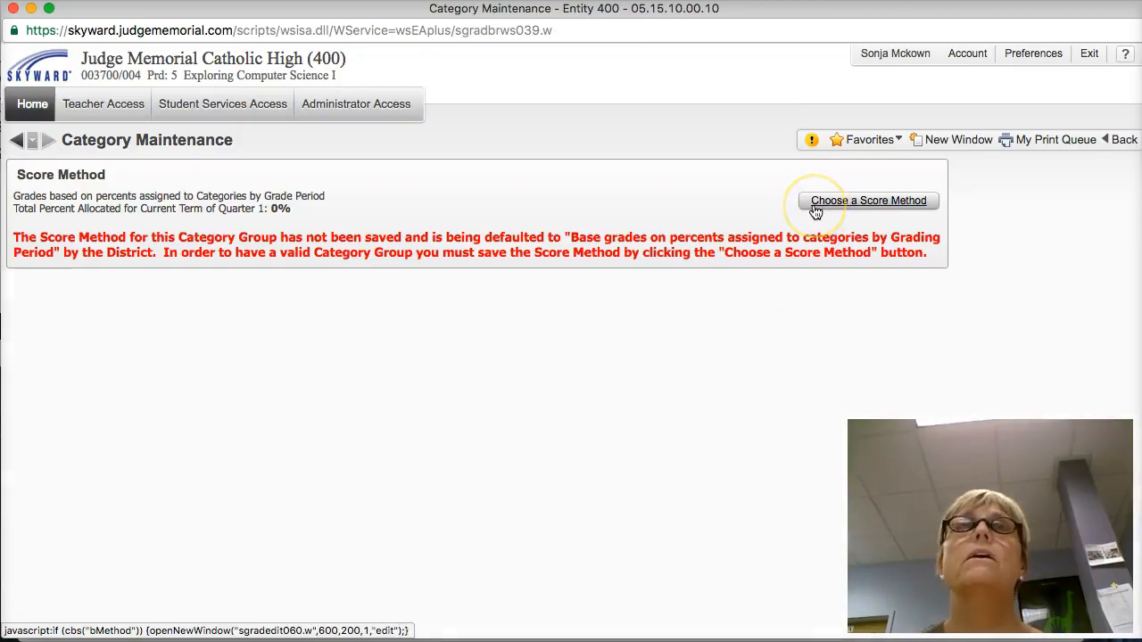
click(814, 205)
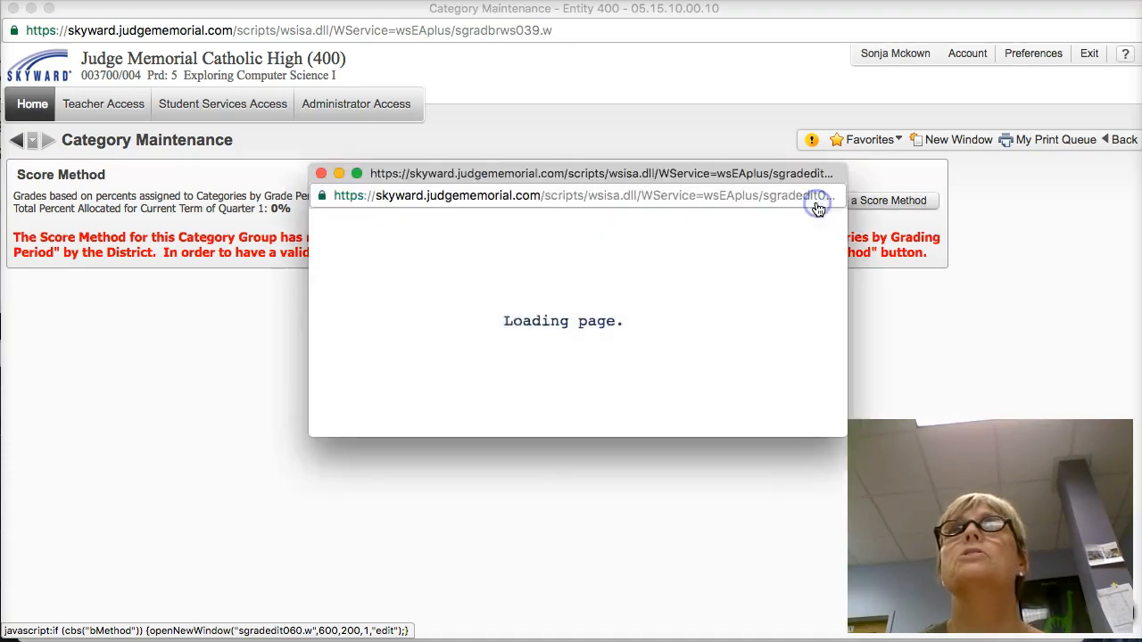
click(526, 277)
click(765, 256)
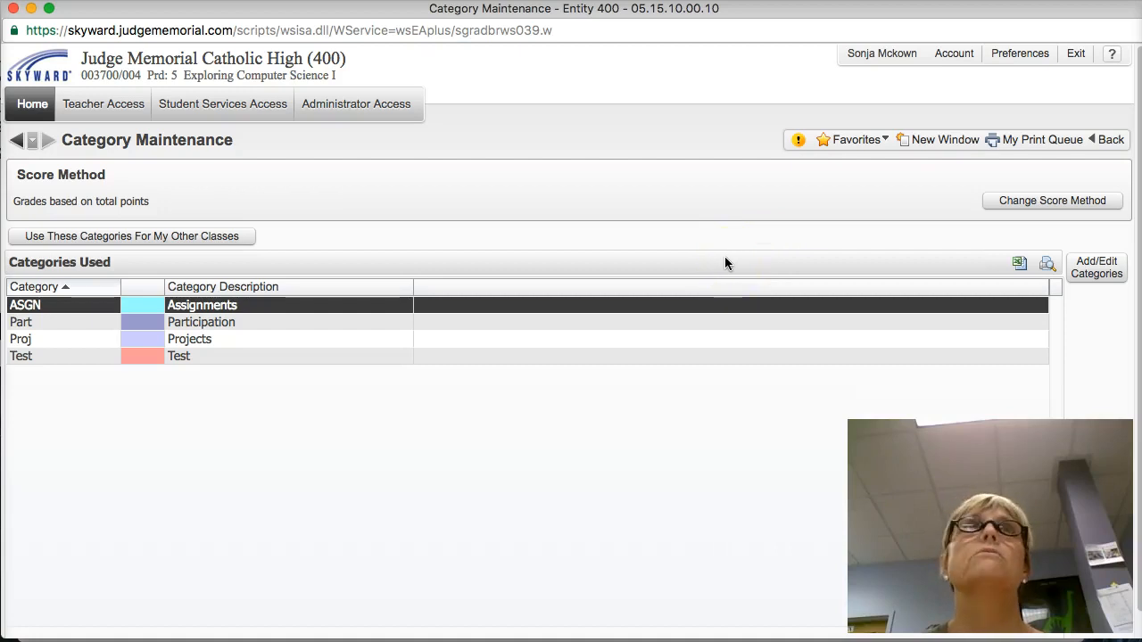
Apply the current category setup to classes 003700/009 and 003700/010, and return to the My Gradebook class list.
click(162, 239)
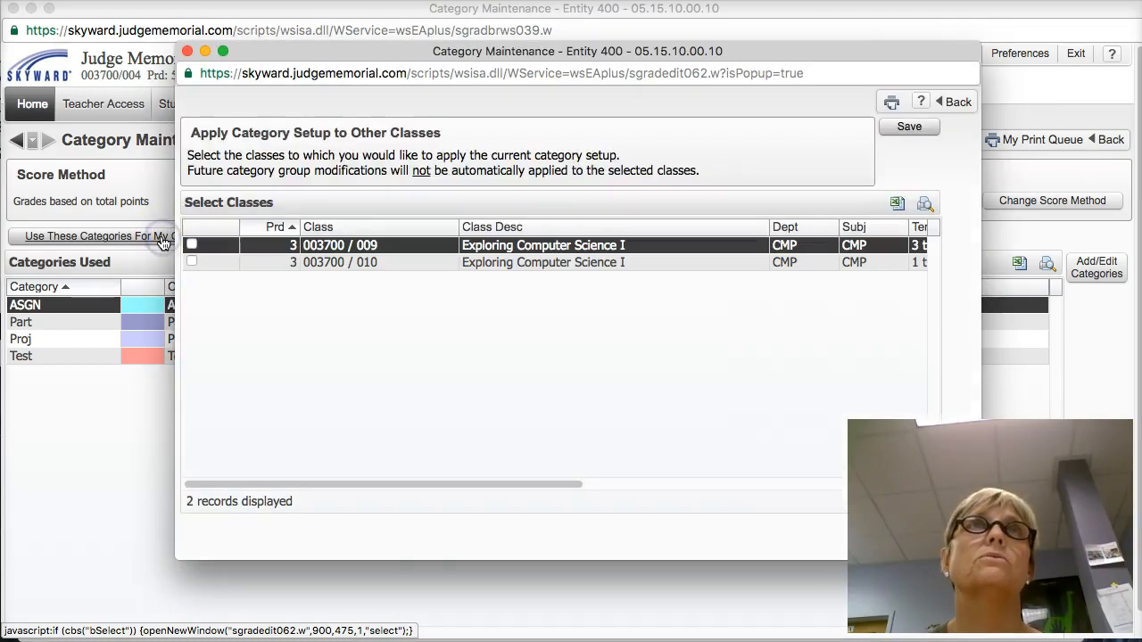
click(249, 246)
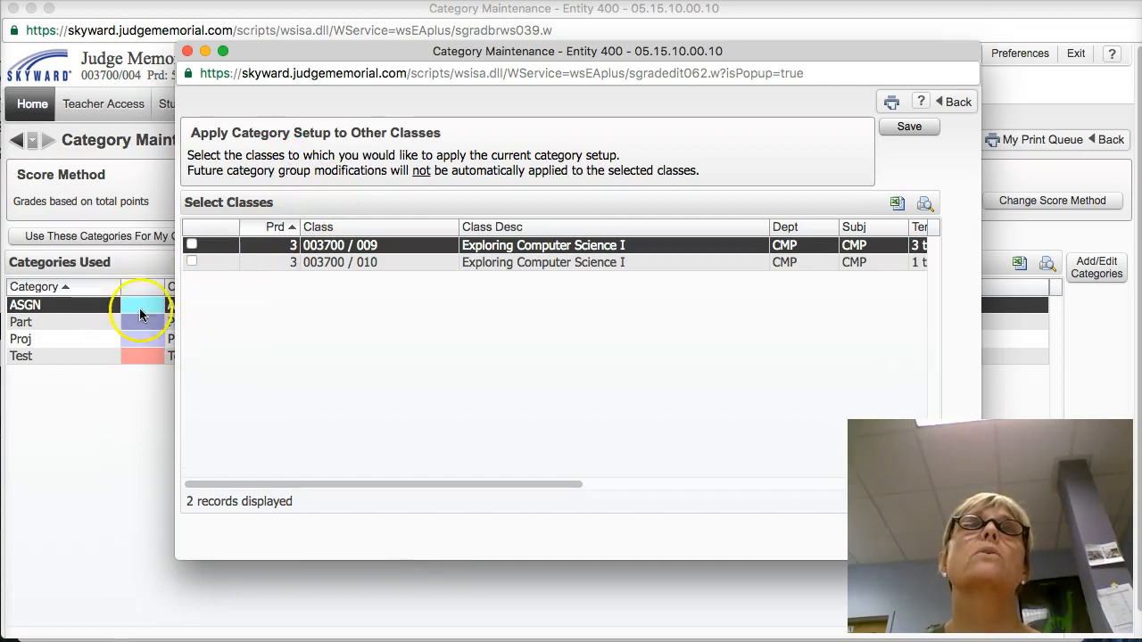
click(192, 244)
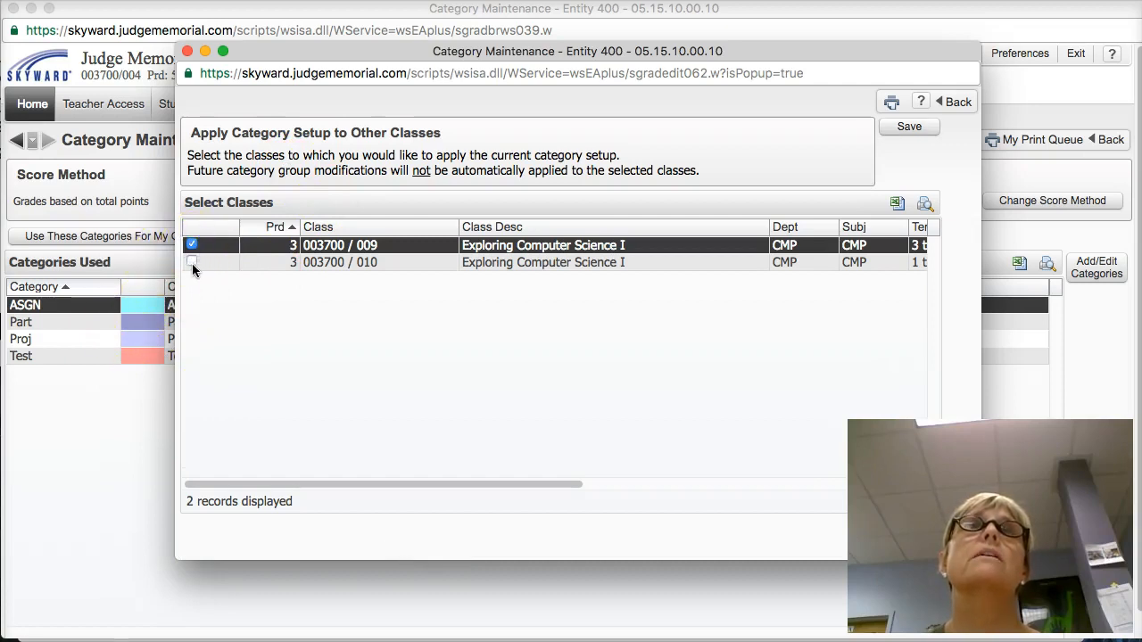
click(192, 262)
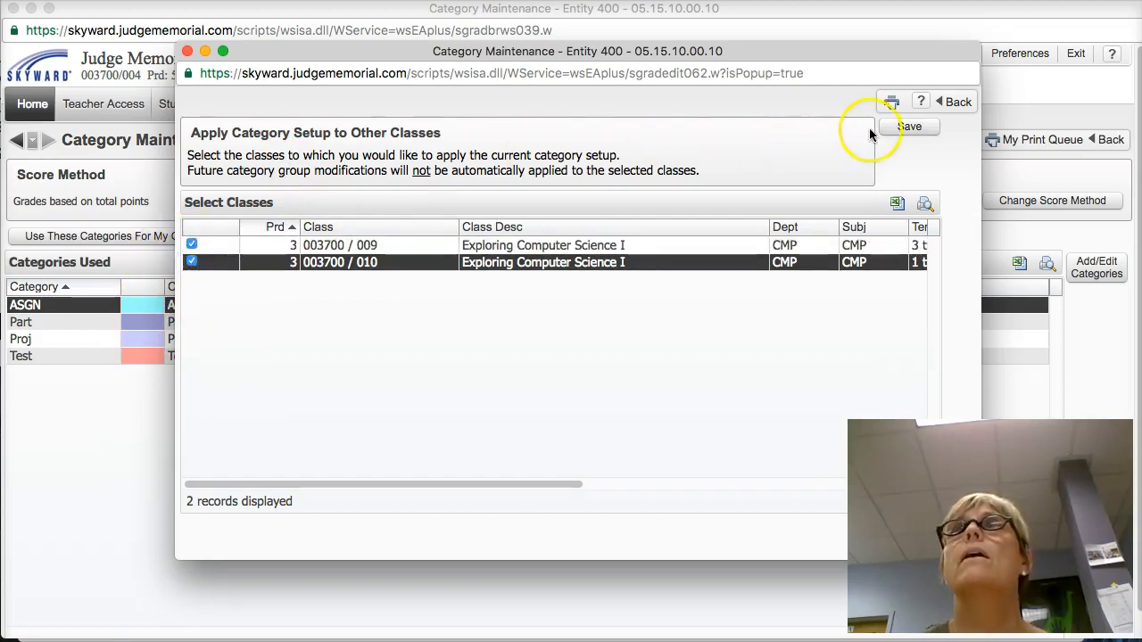
click(905, 129)
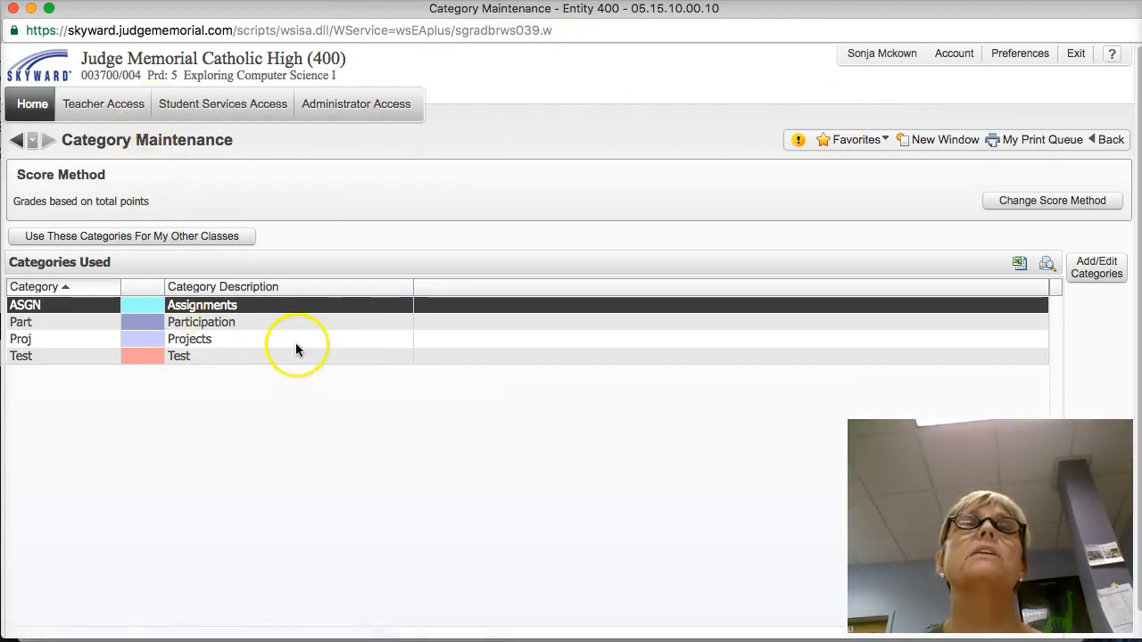
click(124, 106)
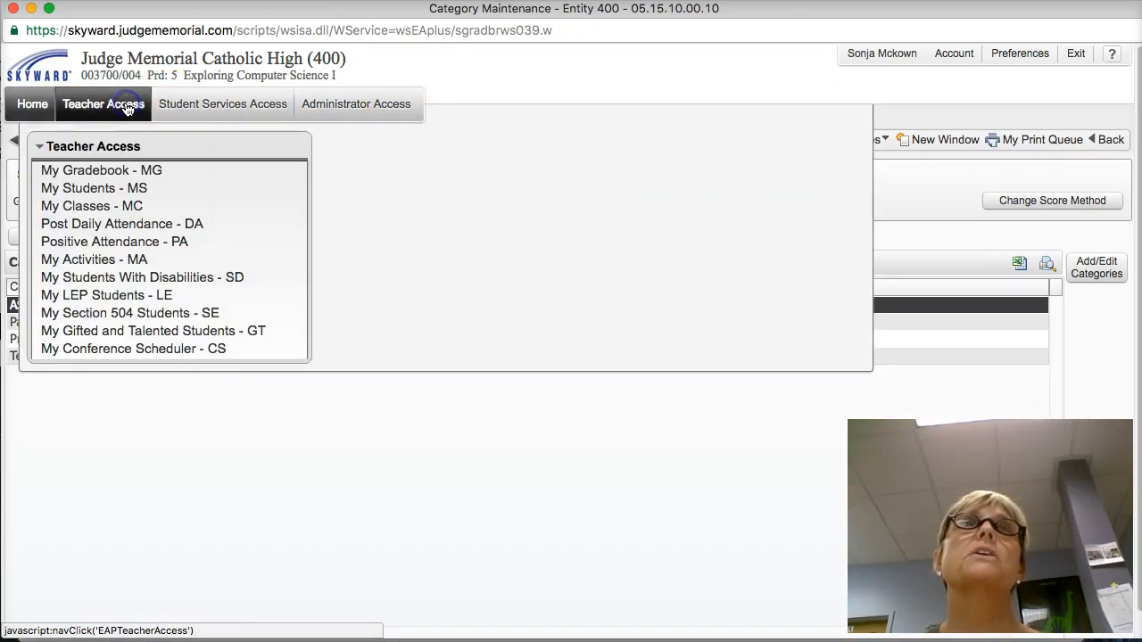
click(109, 171)
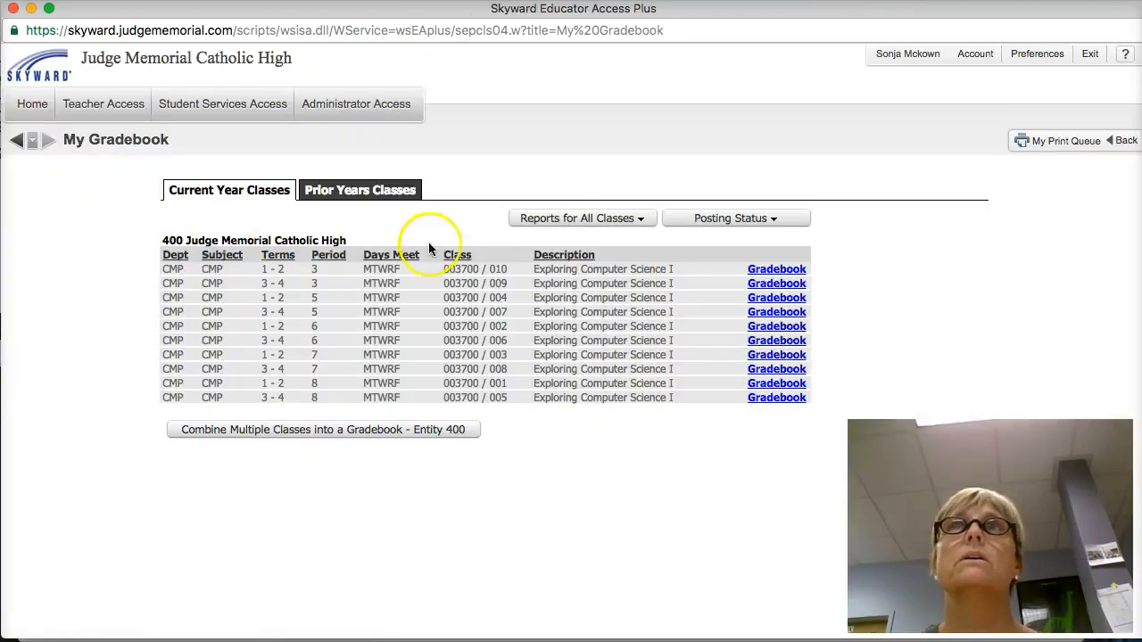
Open the category setup of the period 3 gradebook for class 003700/010 and save its category selection.
click(755, 275)
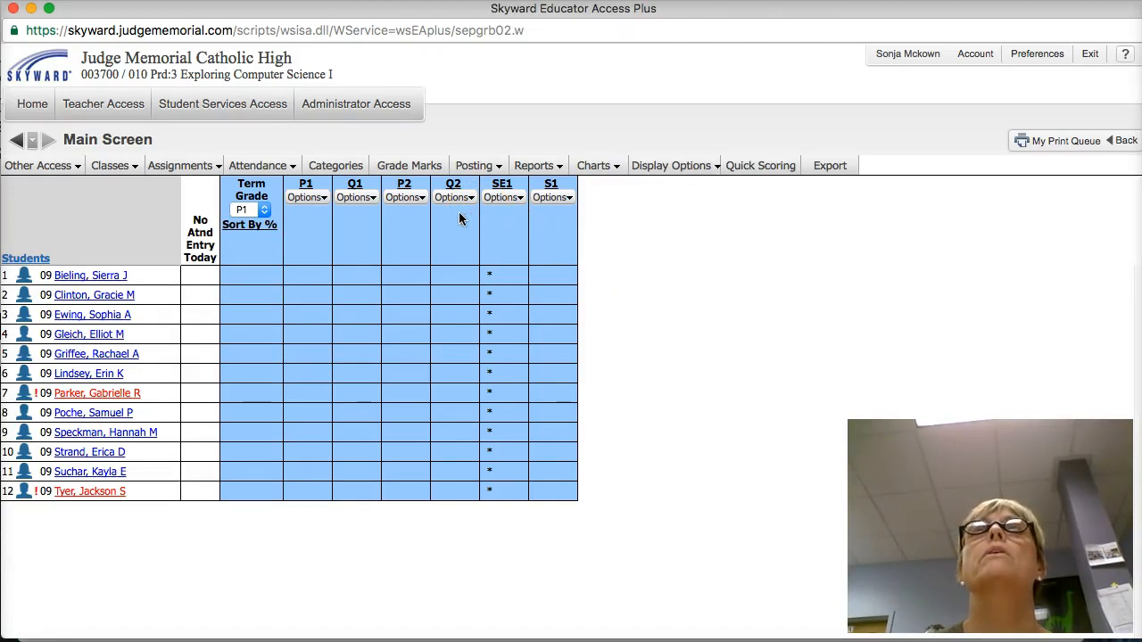
click(335, 166)
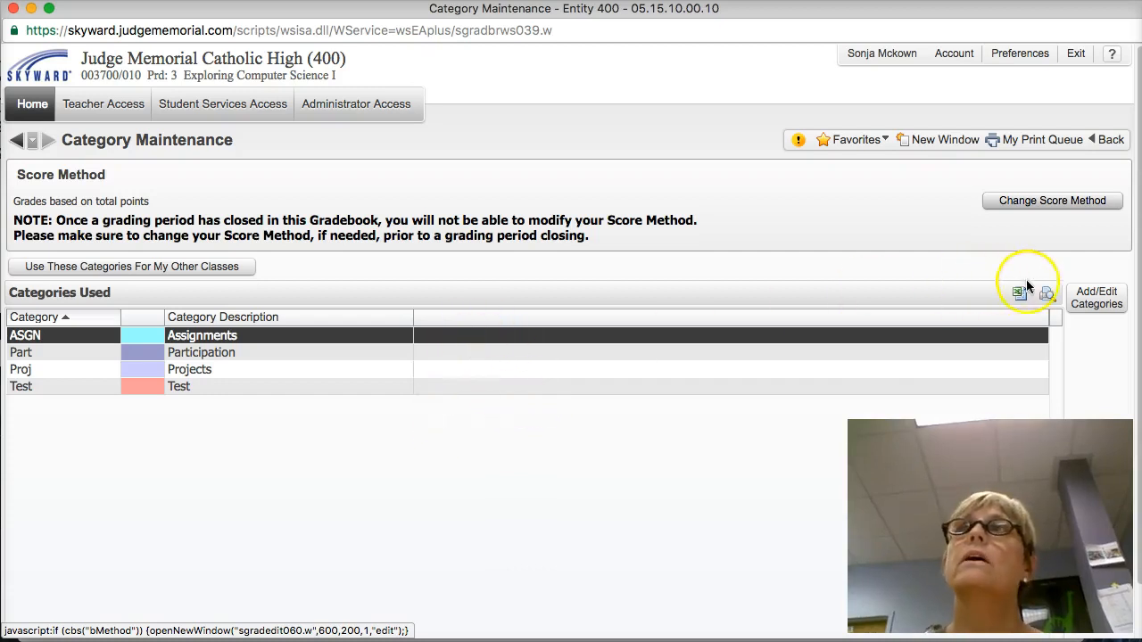
click(1093, 294)
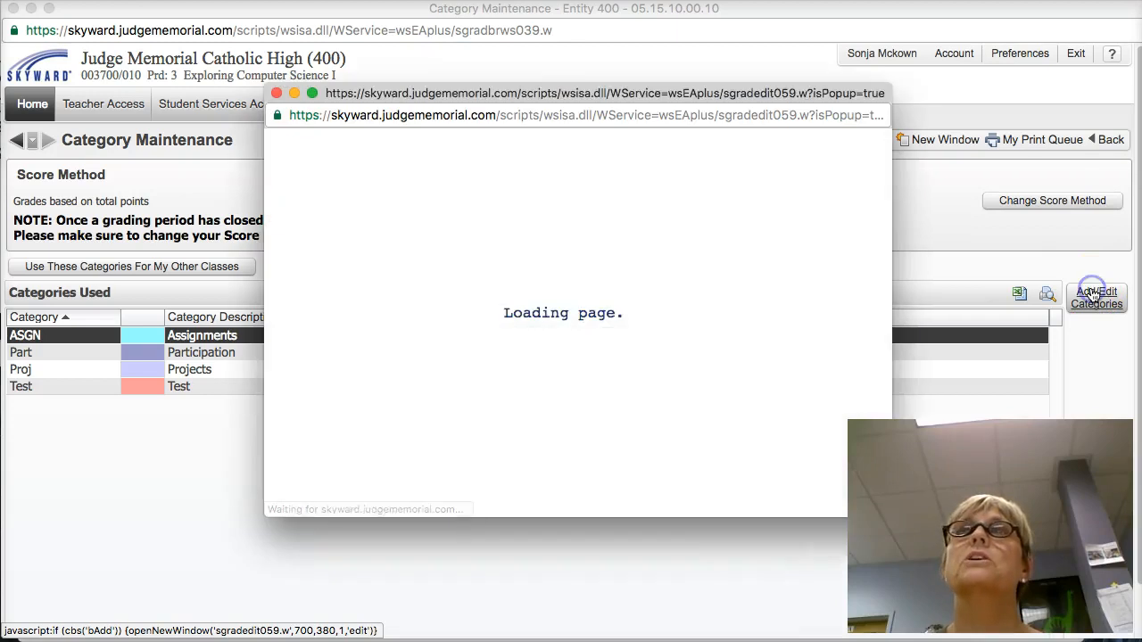
click(629, 238)
click(629, 238)
click(805, 169)
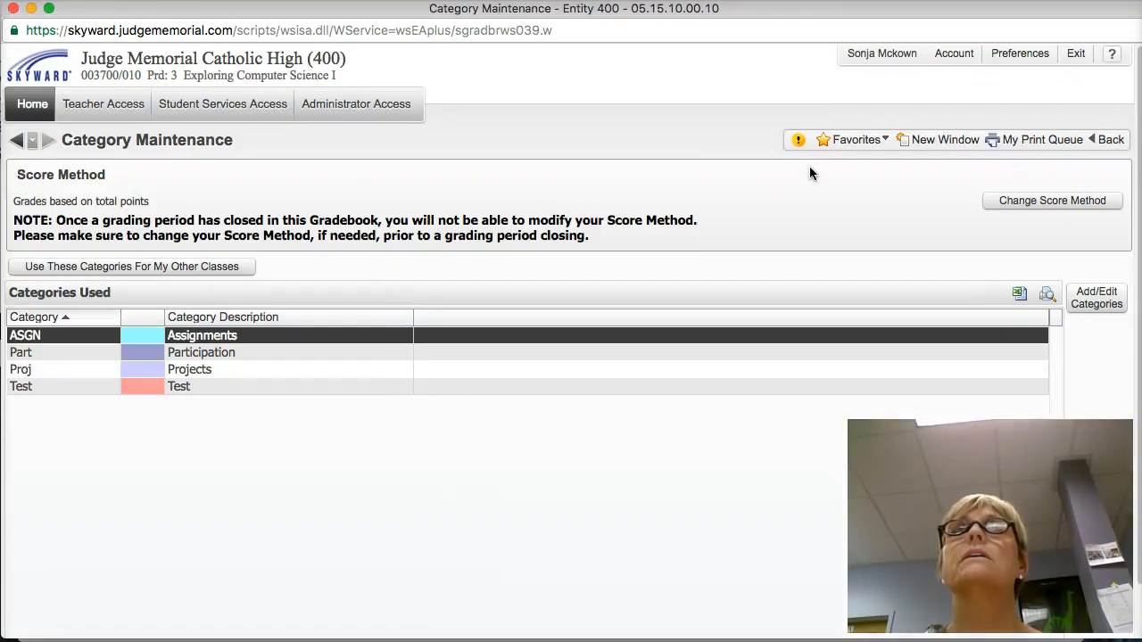
Change the score method to base grades on percents assigned to categories by Grade Period, and save it.
click(1019, 202)
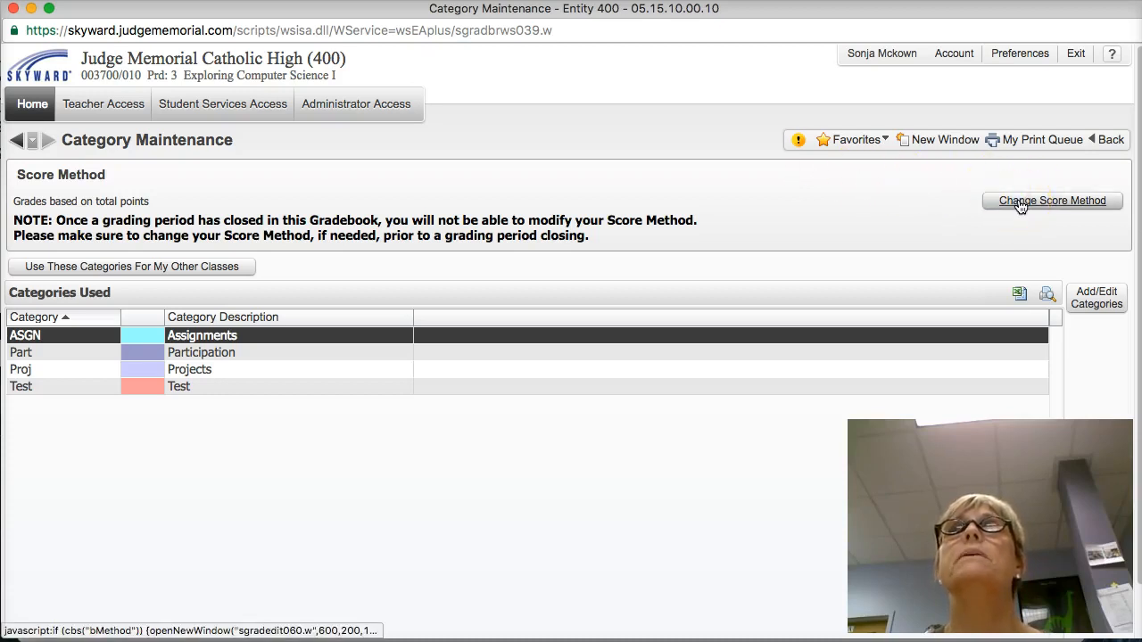
click(1021, 205)
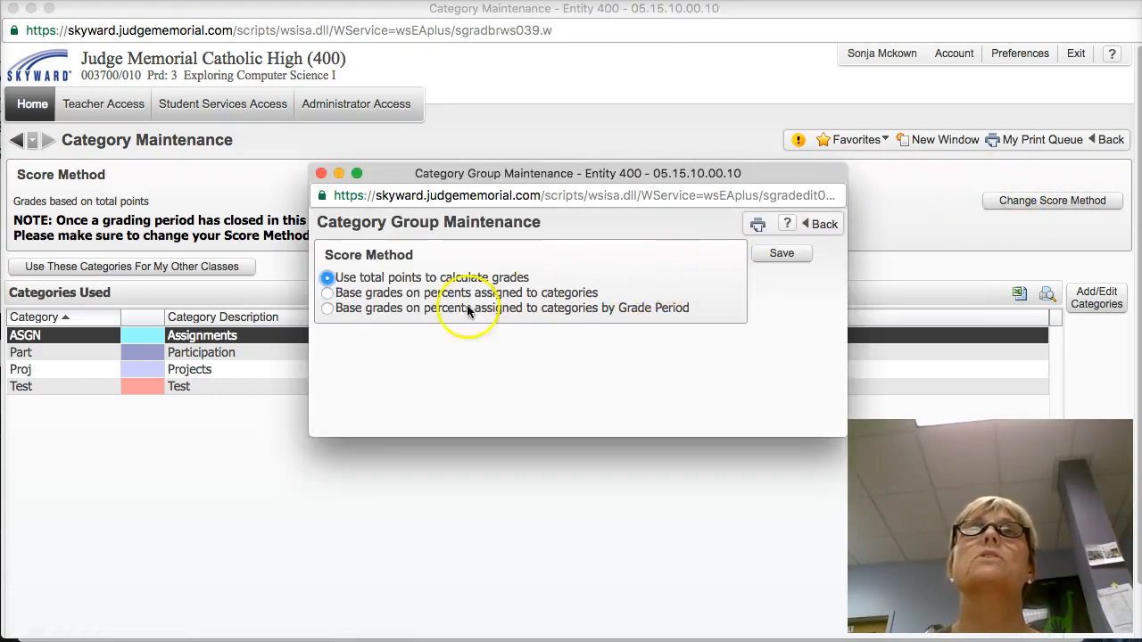
click(327, 309)
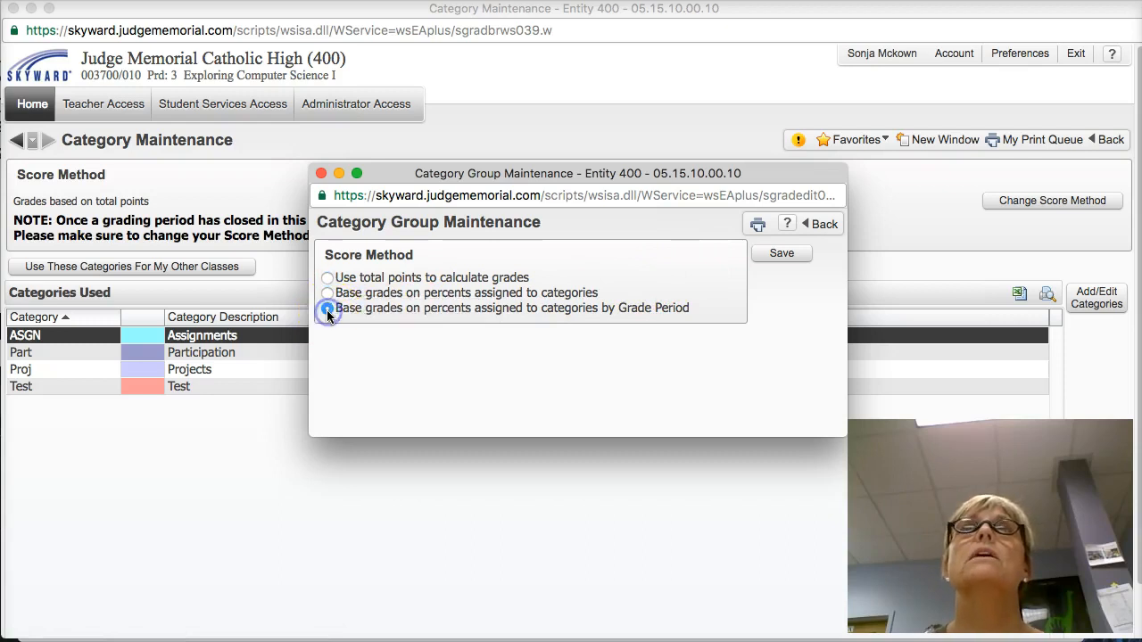
click(776, 254)
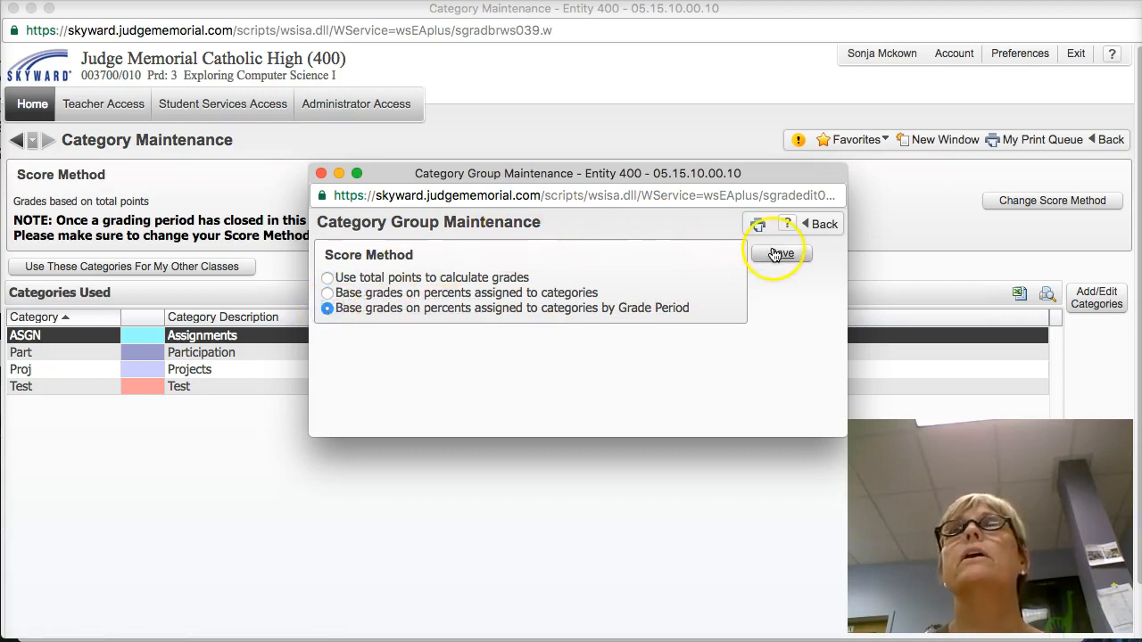
click(776, 254)
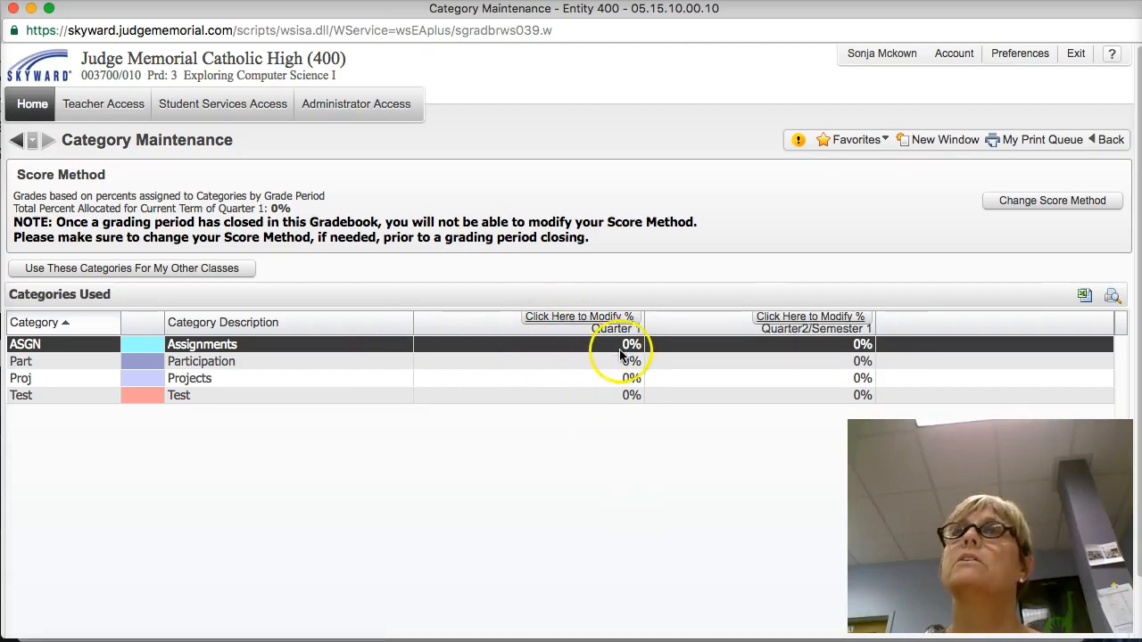
Open the Quarter 1 category percents for modification and set Assignments to 25.
click(578, 321)
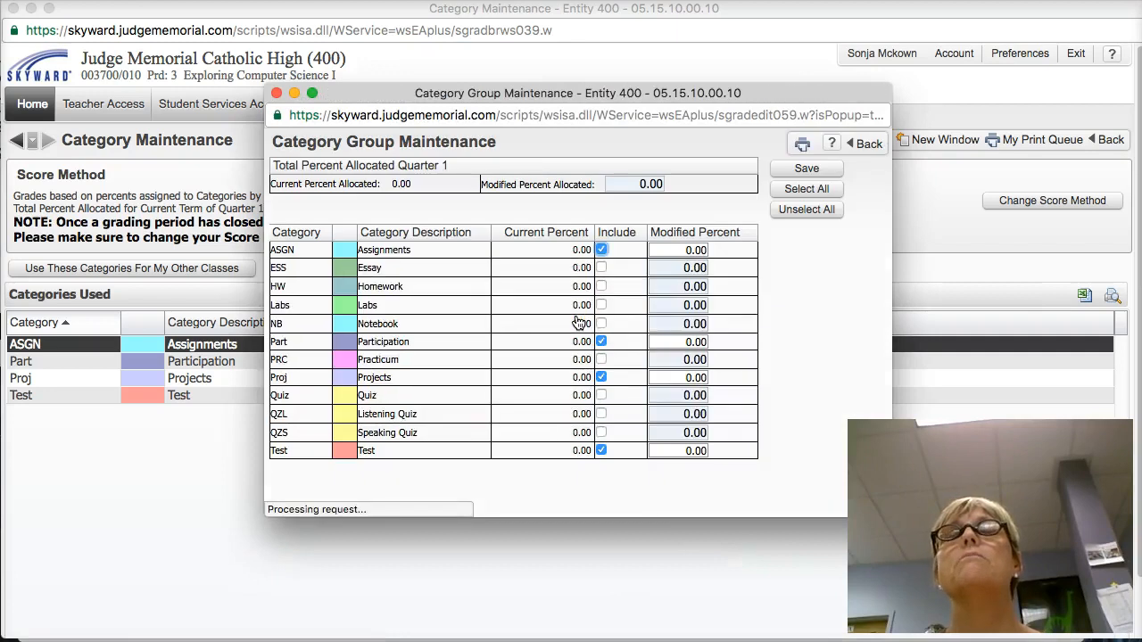
click(690, 250)
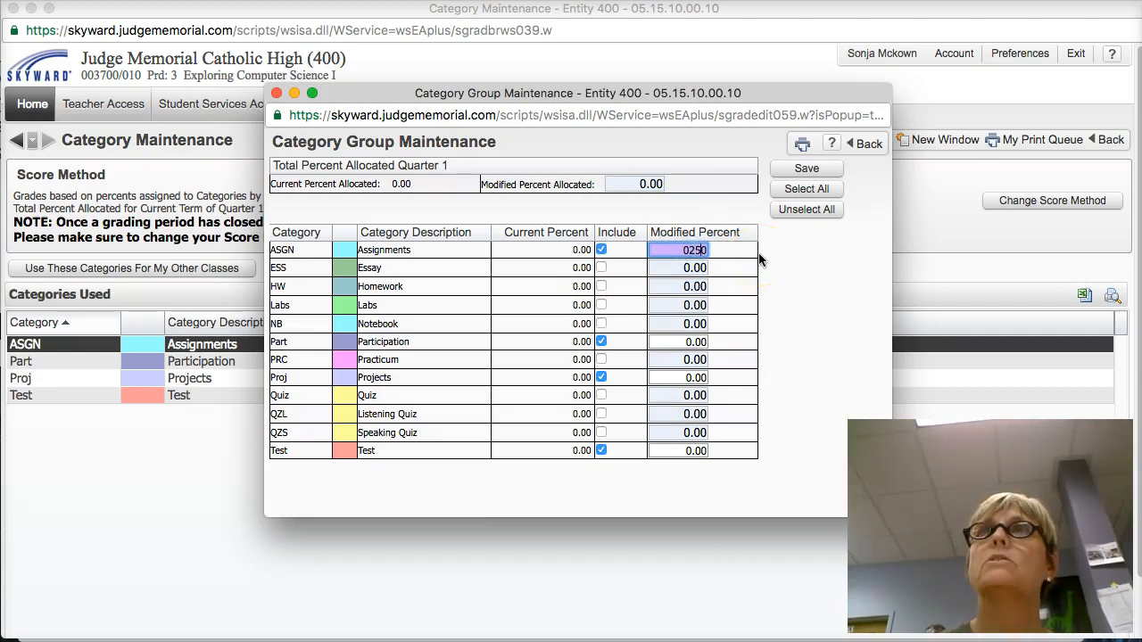
drag(683, 251, 741, 251)
text(25)
click(699, 270)
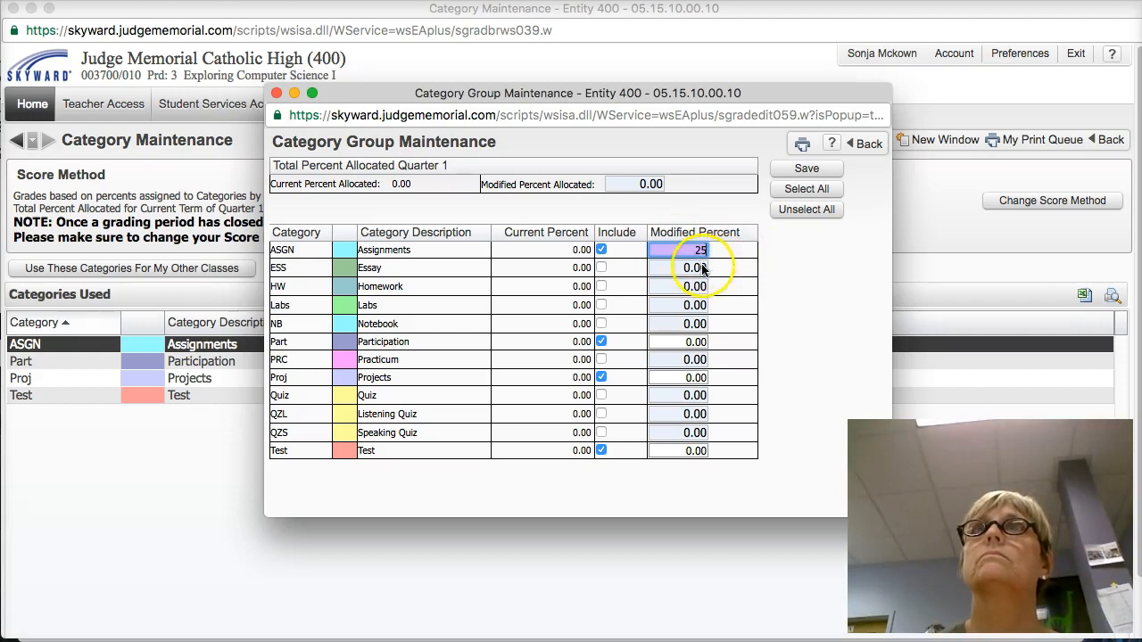
click(688, 269)
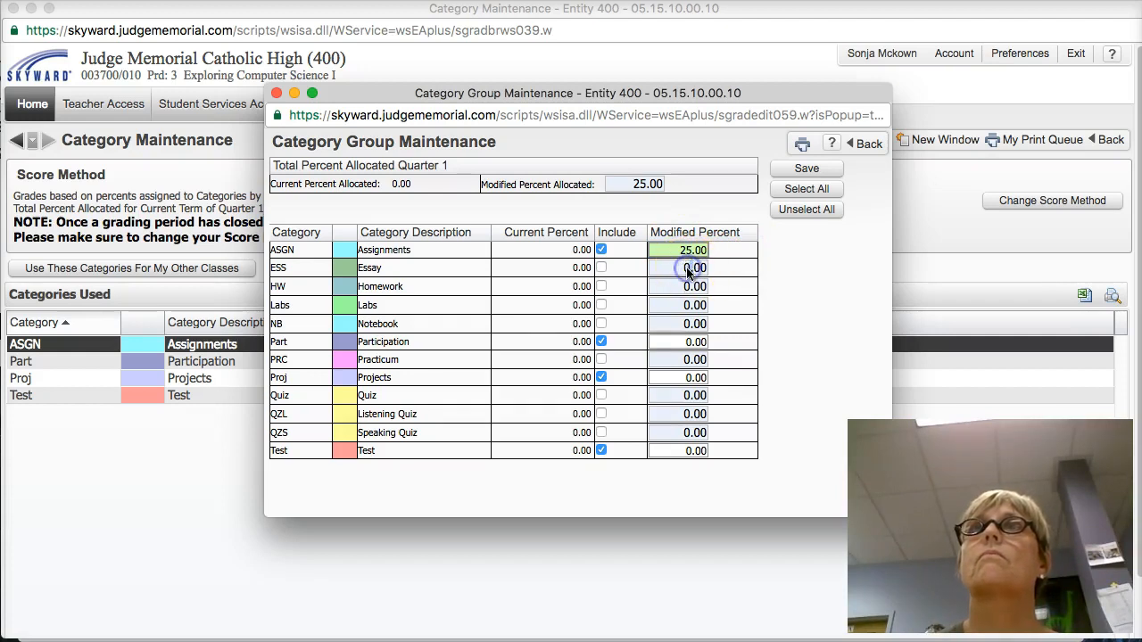
double_click(685, 270)
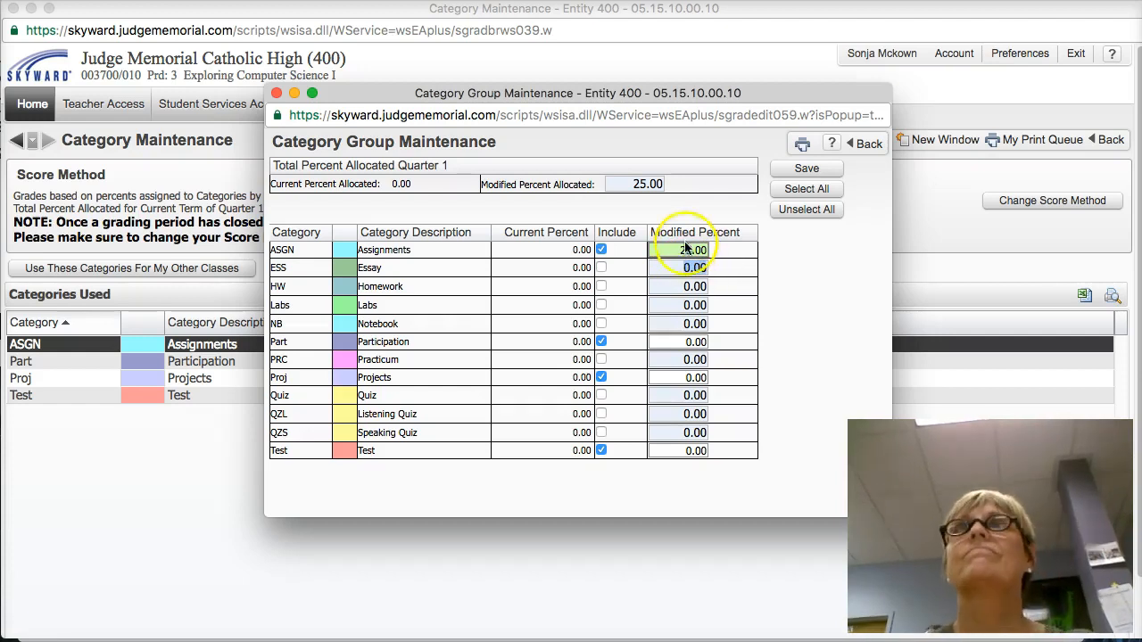
Try fractional Quarter 1 percents by setting Assignments, Participation and Projects to 0.25 each.
double_click(695, 250)
text(25)
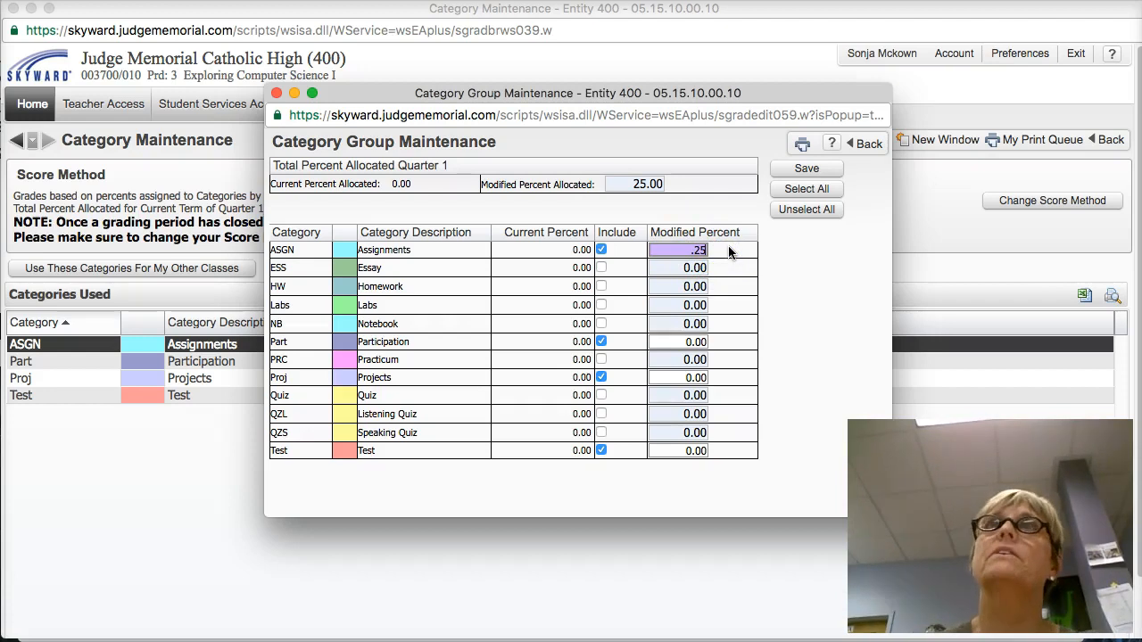
click(718, 267)
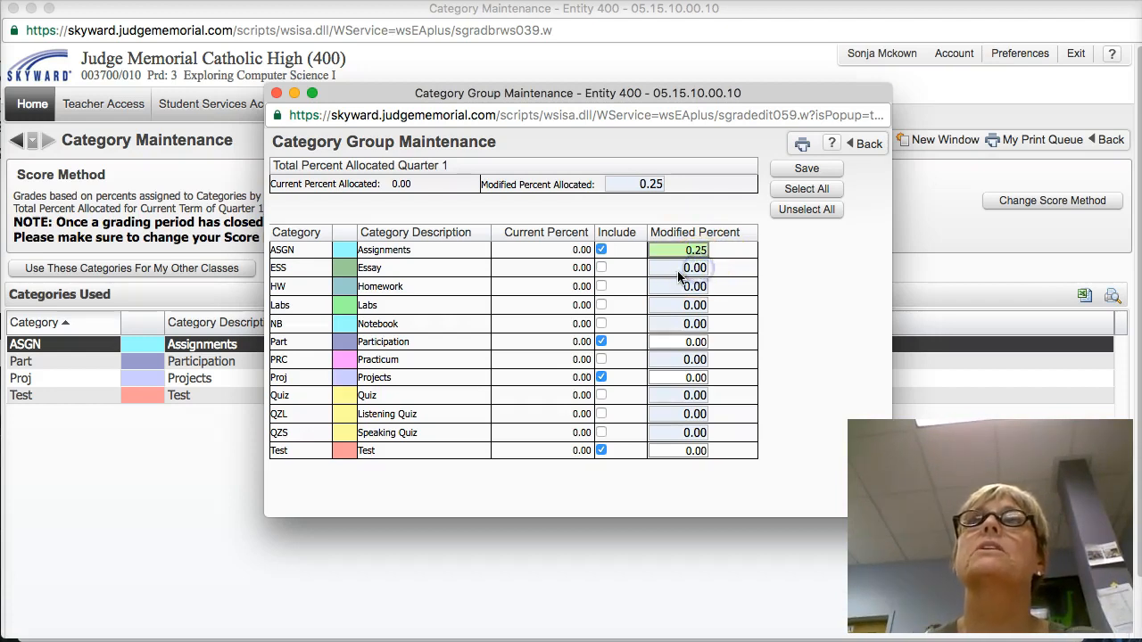
click(722, 343)
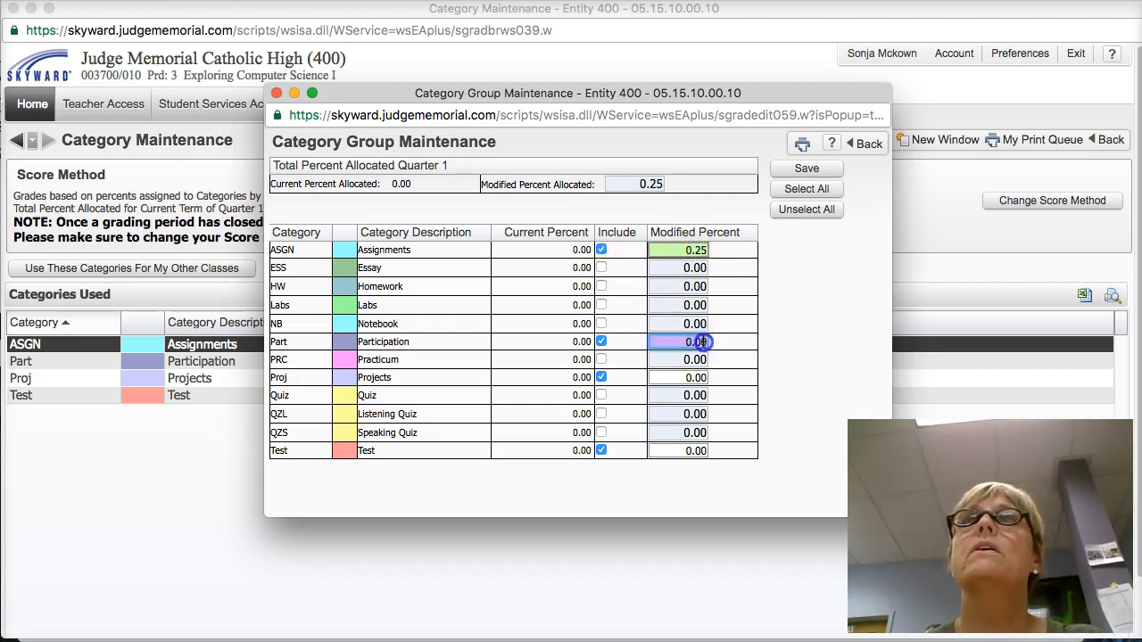
key(BackSpace)
text(.25)
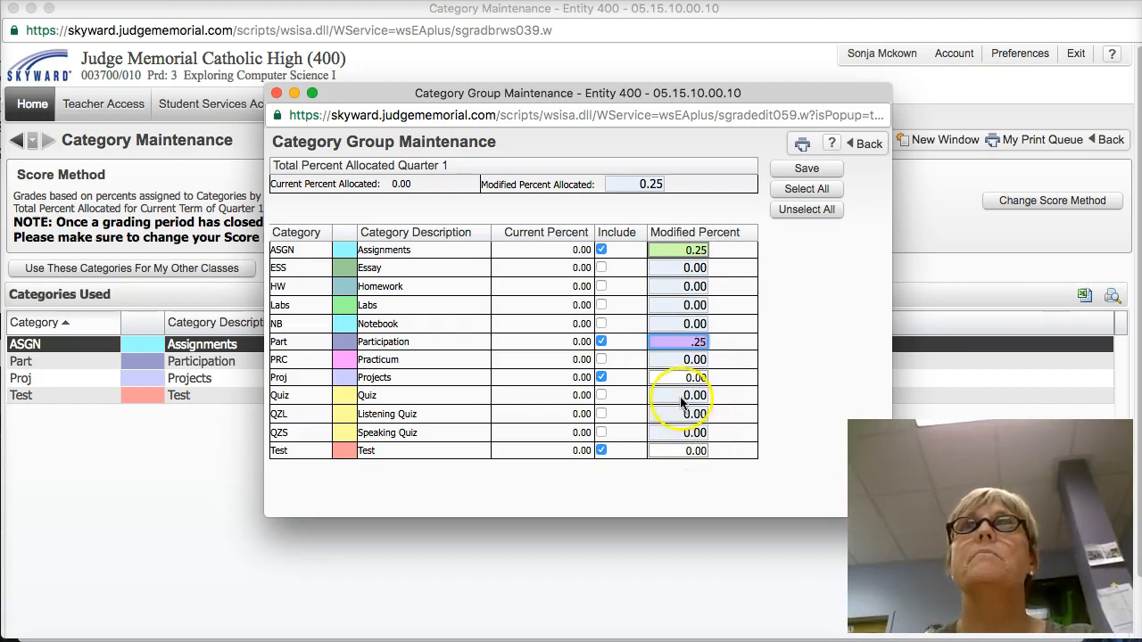
click(724, 379)
key(BackSpace)
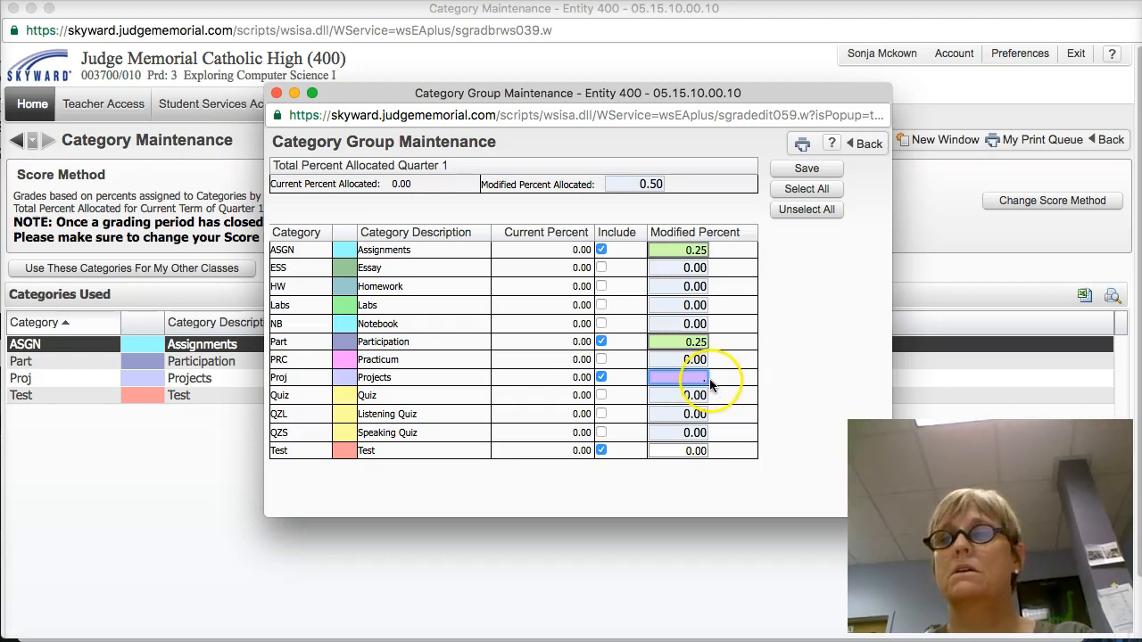
text(.25)
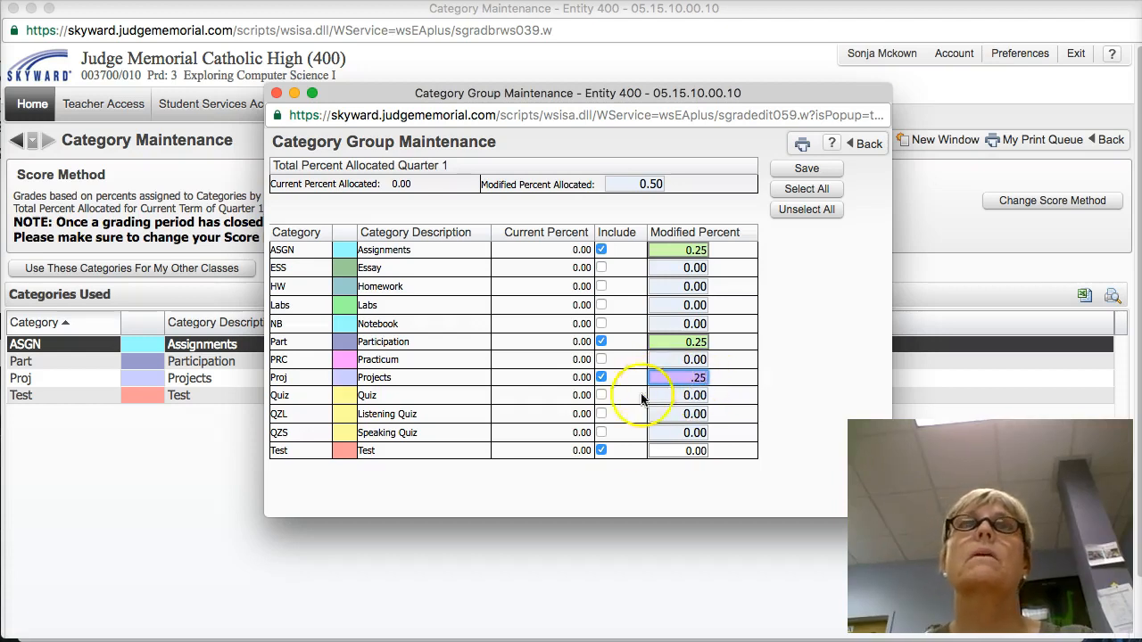
Set the Quarter 1 percent for Test to 0.25 and change it to 0.30.
click(685, 451)
text(.25)
click(727, 450)
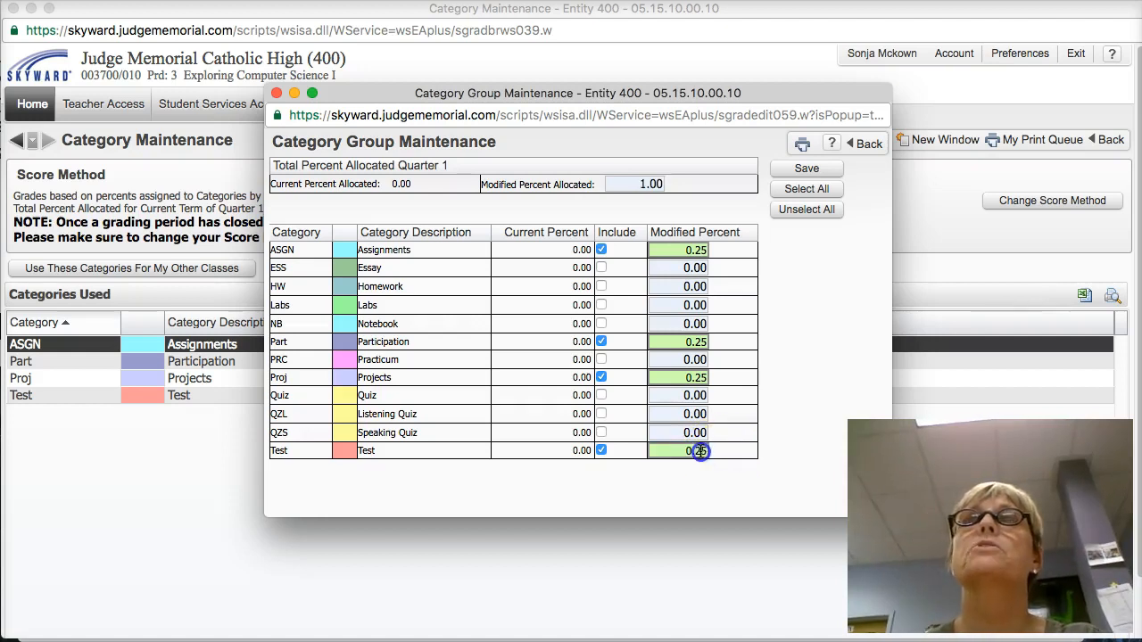
click(698, 450)
text(.3)
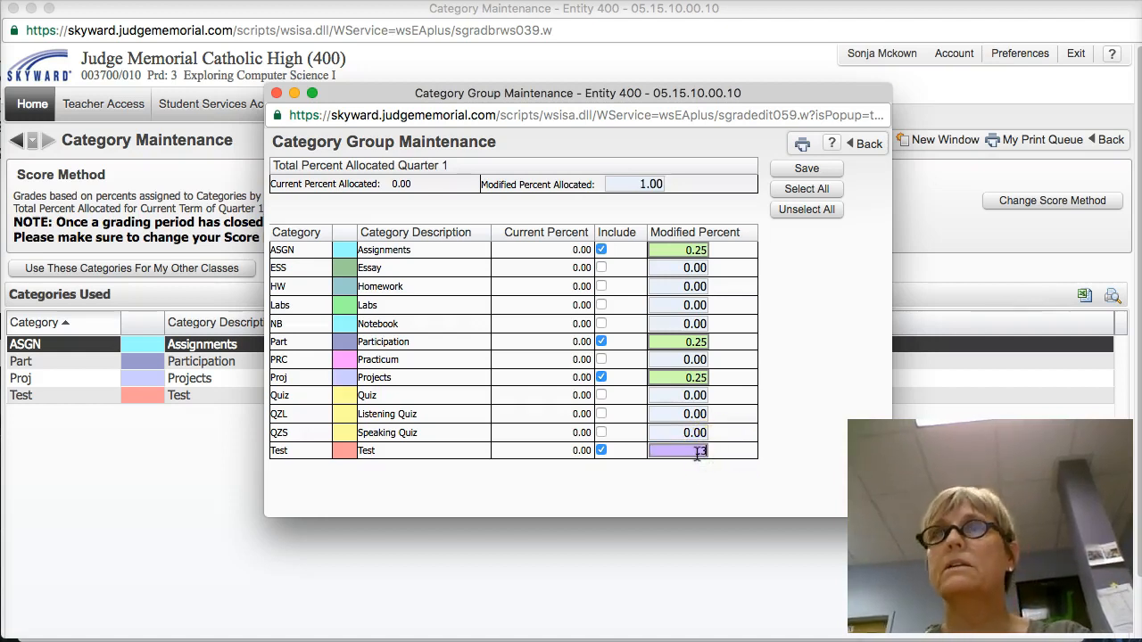
click(727, 457)
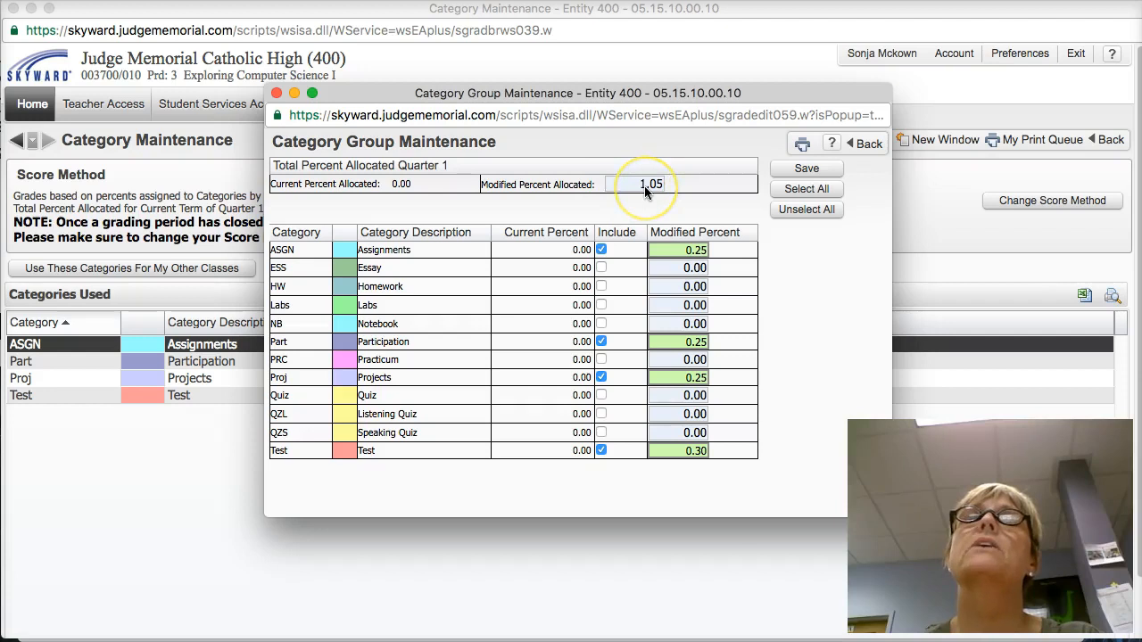
Set the Quarter 1 percents for Assignments, Participation, Projects and Test to 25 each, and save the allocation.
click(695, 251)
text(25)
click(692, 341)
text(25)
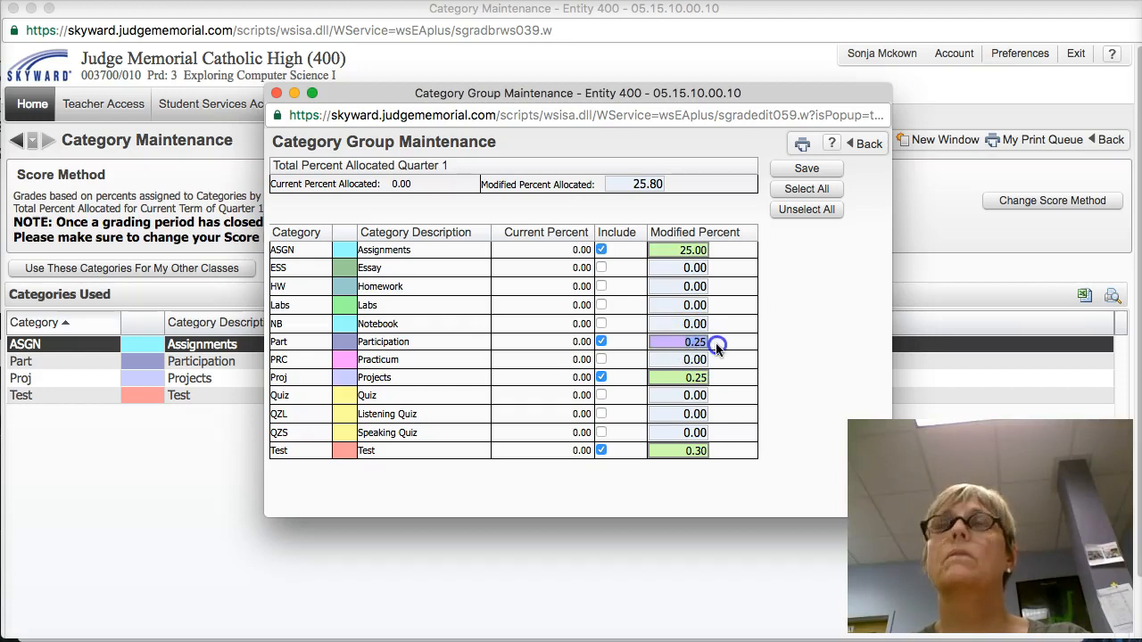
click(696, 378)
click(683, 378)
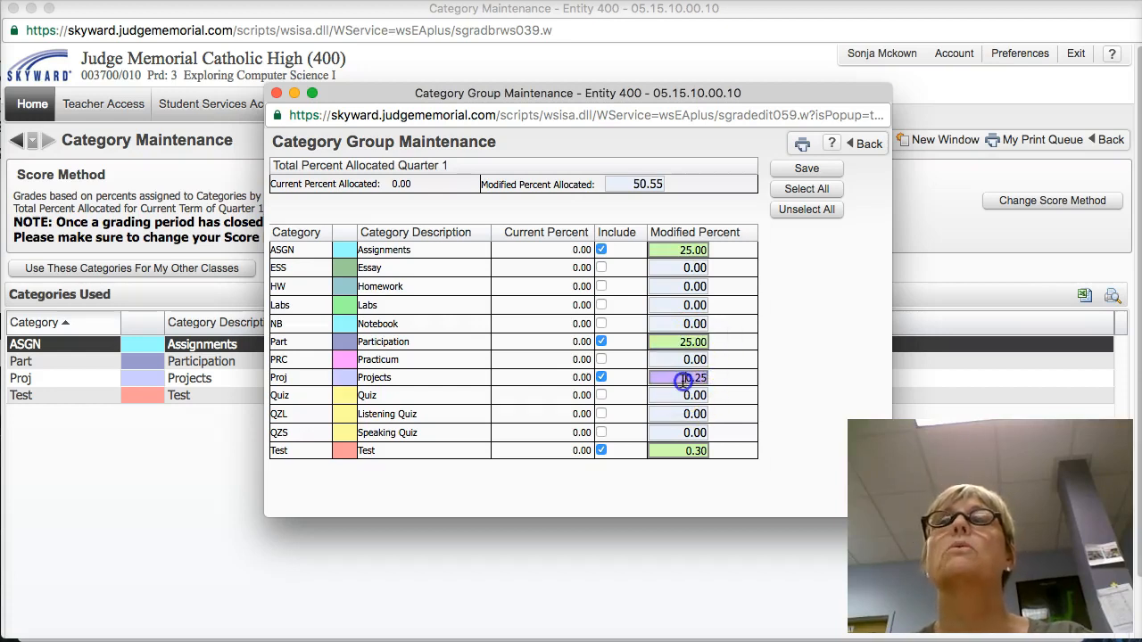
text(25)
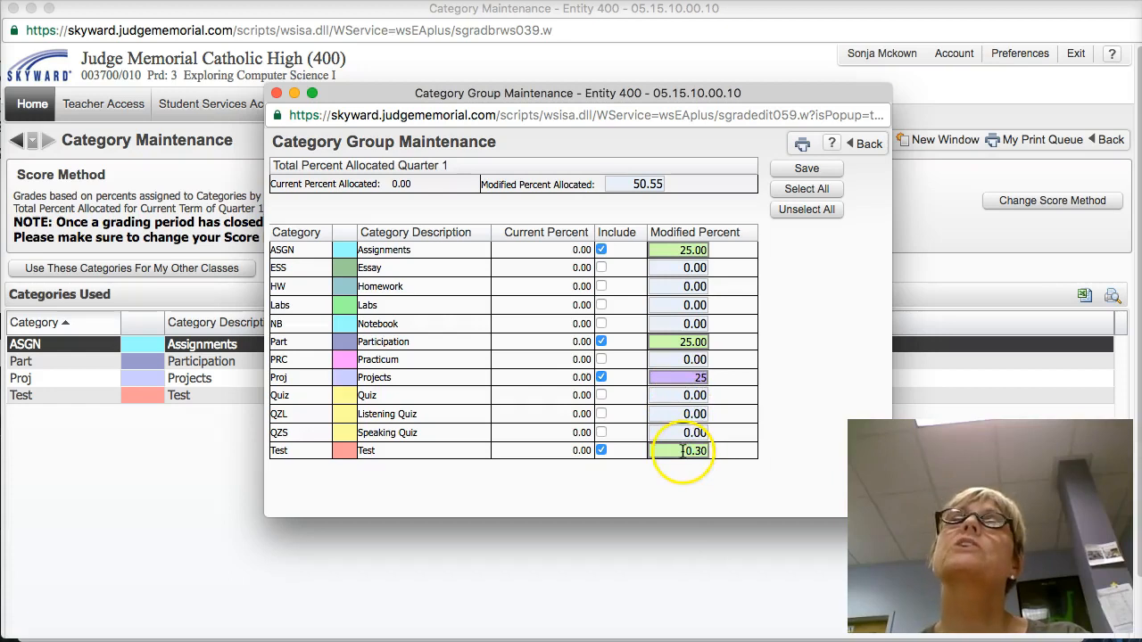
click(684, 451)
text(25)
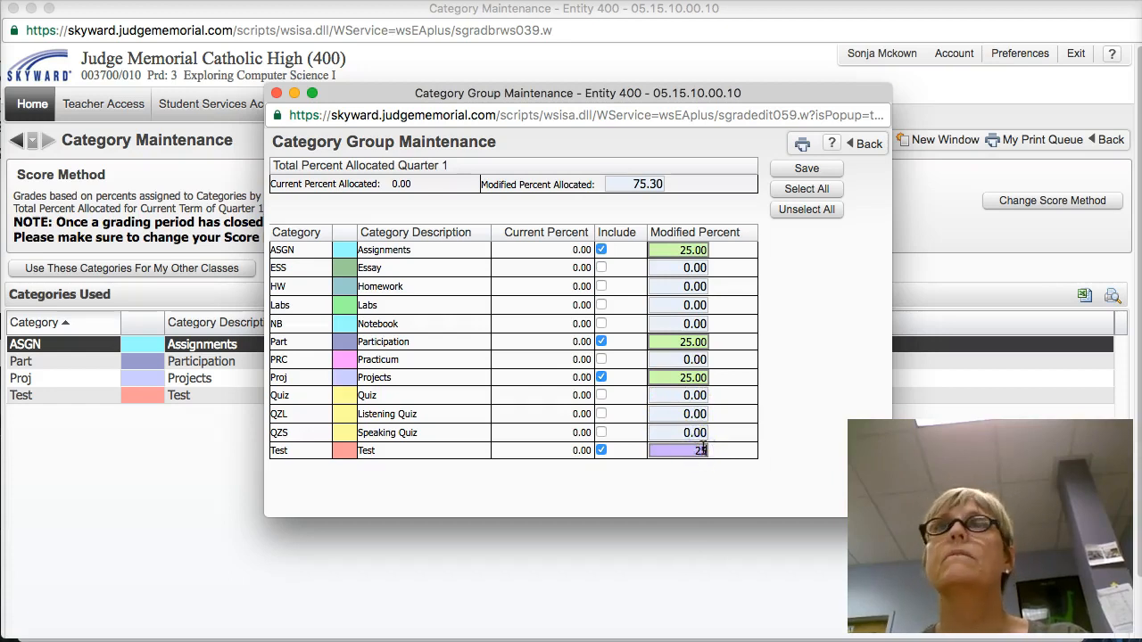
click(732, 449)
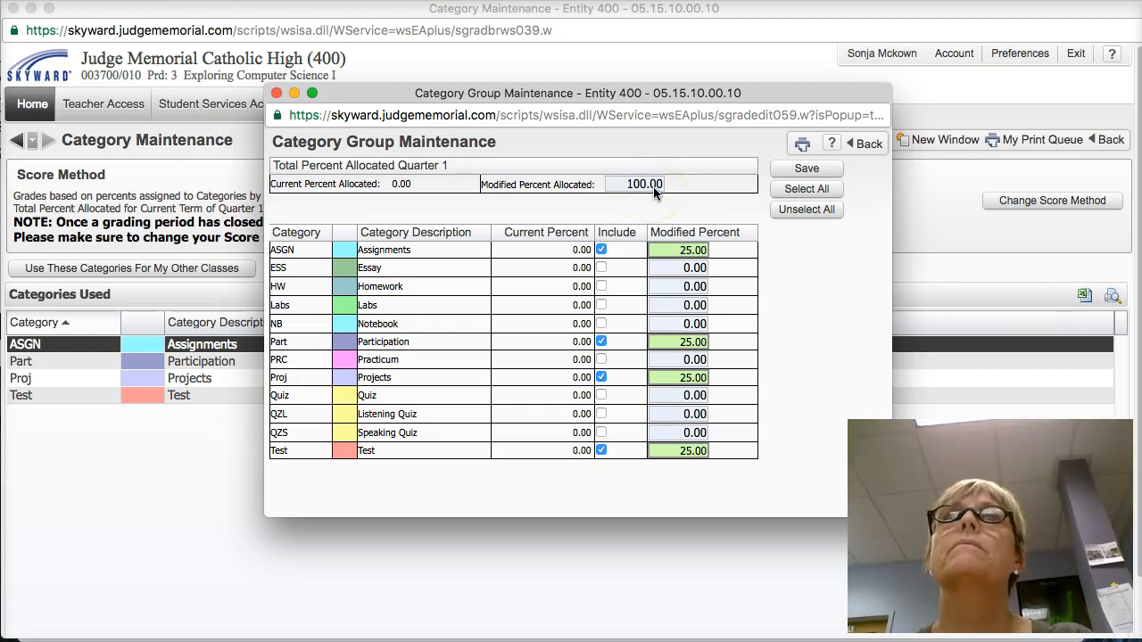
click(805, 168)
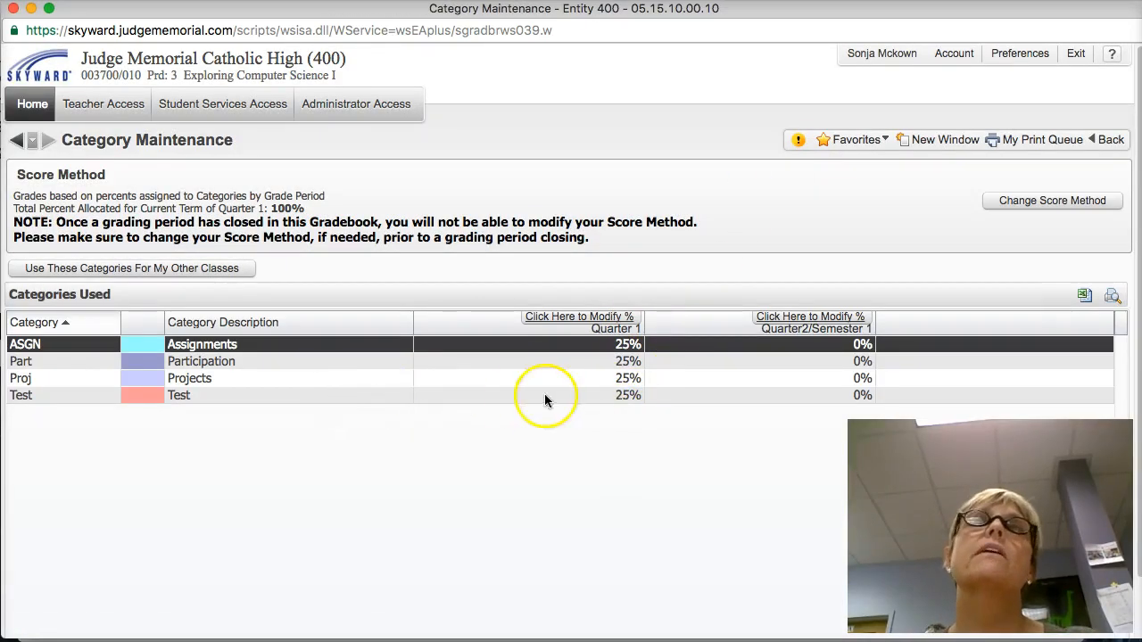
Try to reopen the Quarter 1 category percents for modification.
click(628, 415)
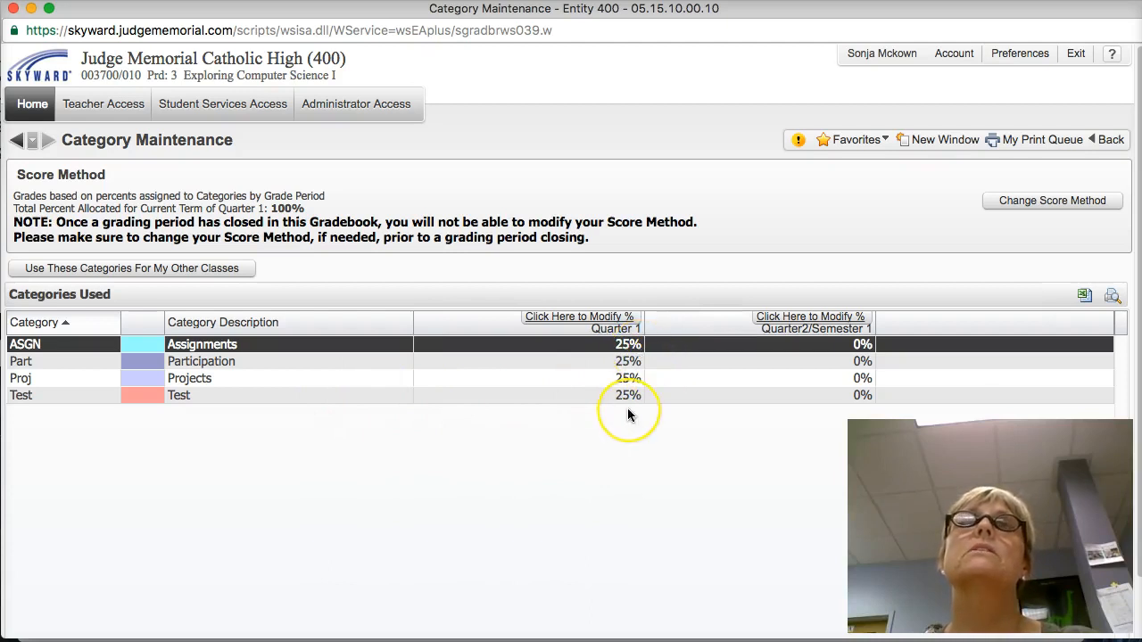
click(605, 320)
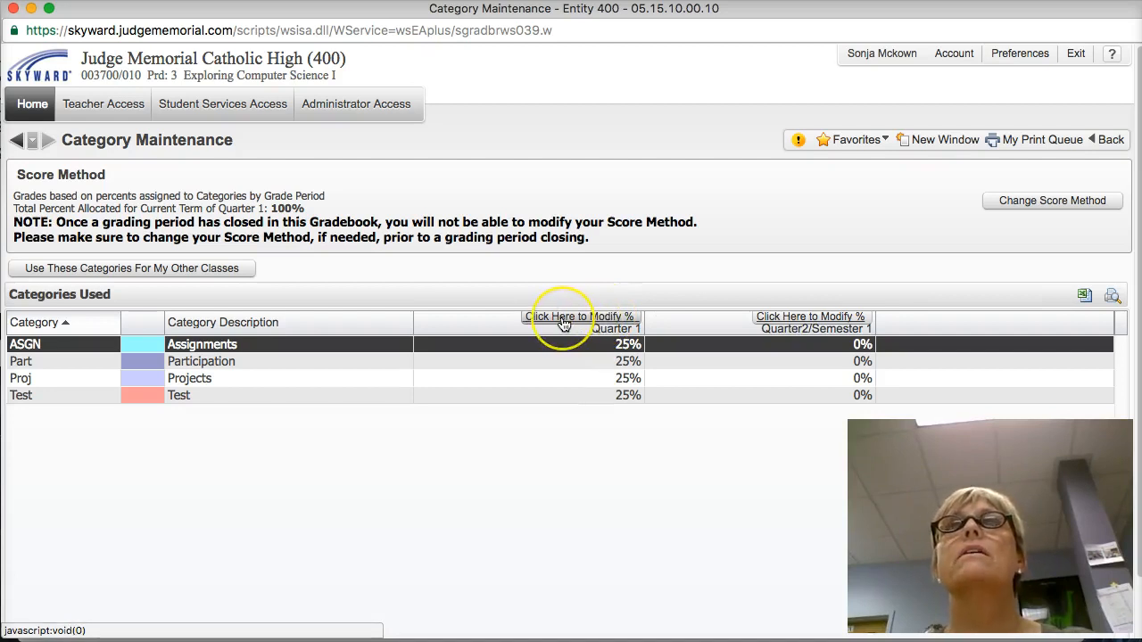
click(564, 322)
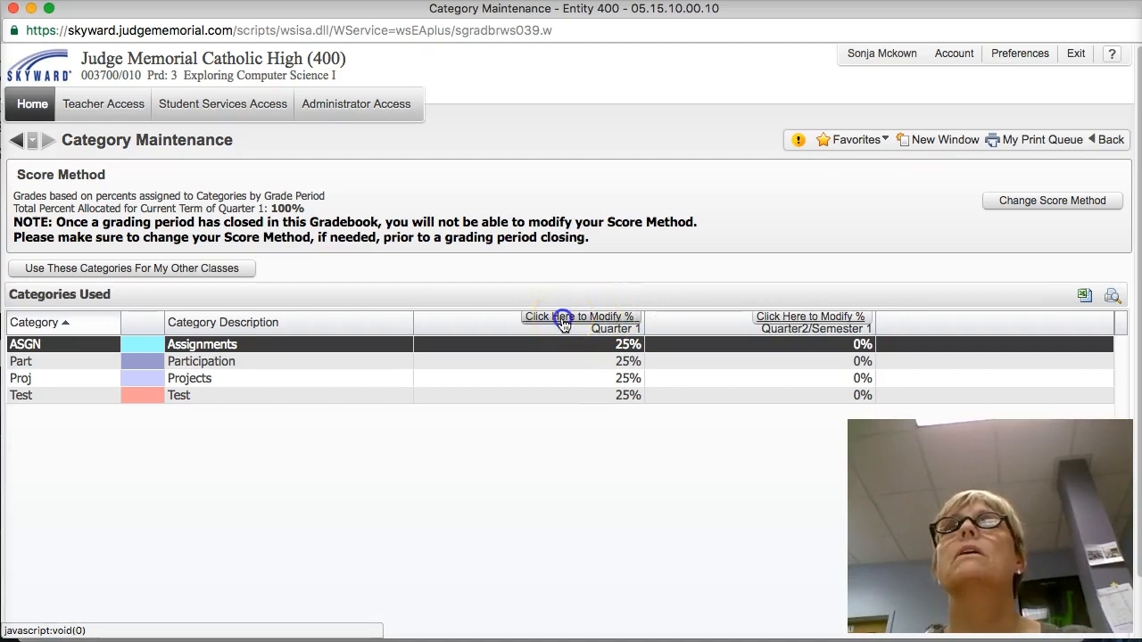
click(573, 387)
click(575, 321)
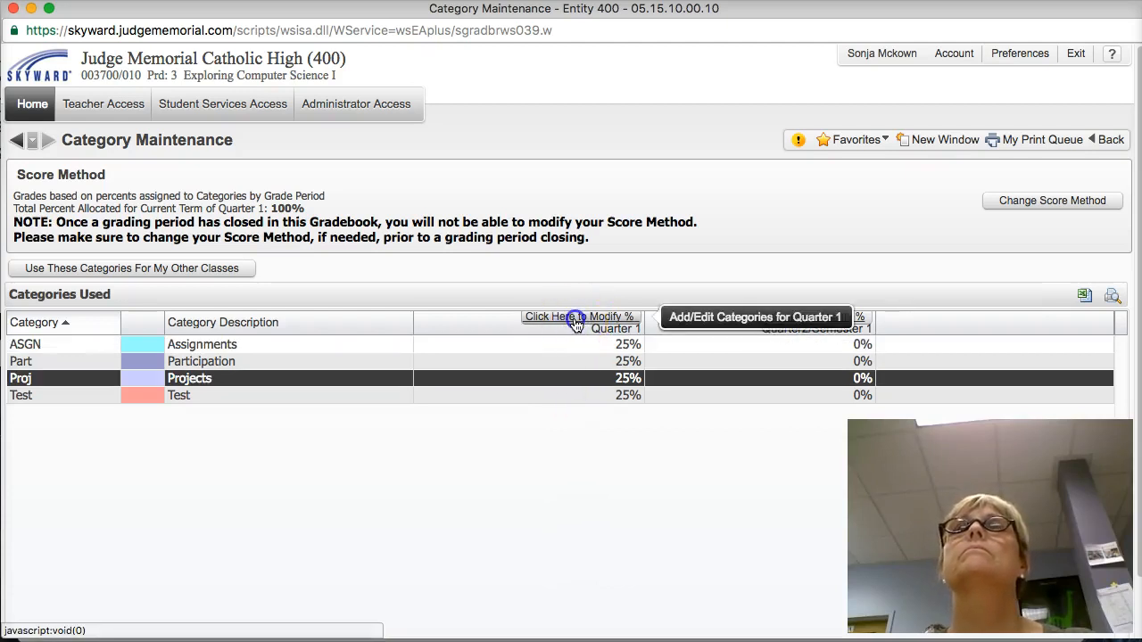
click(580, 344)
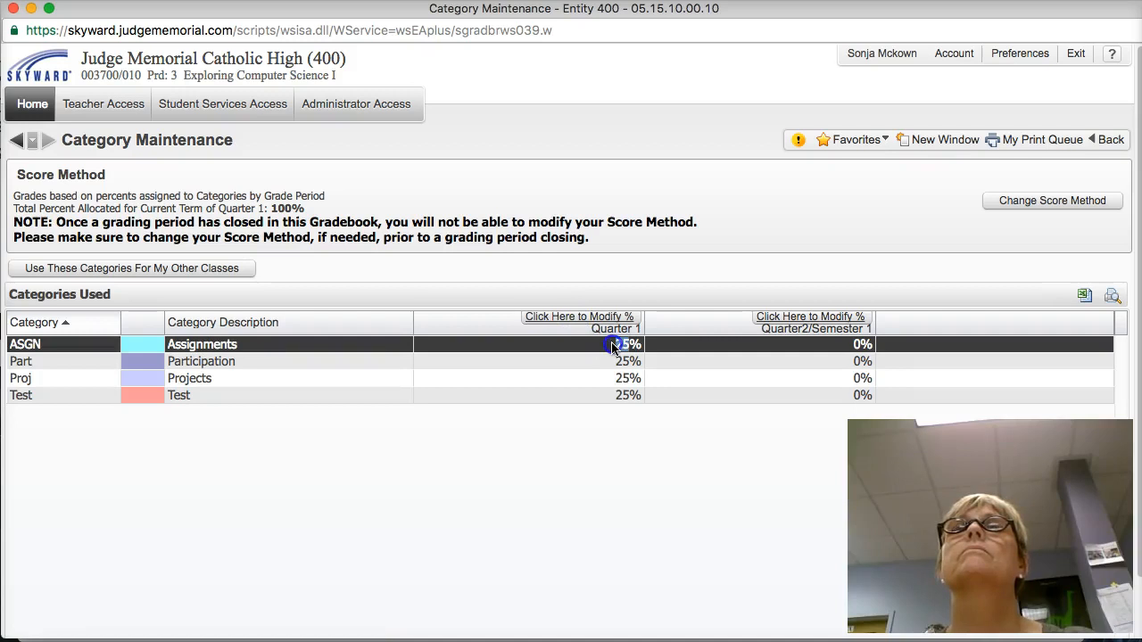
scroll(609, 393, down, 2)
scroll(608, 394, up, 2)
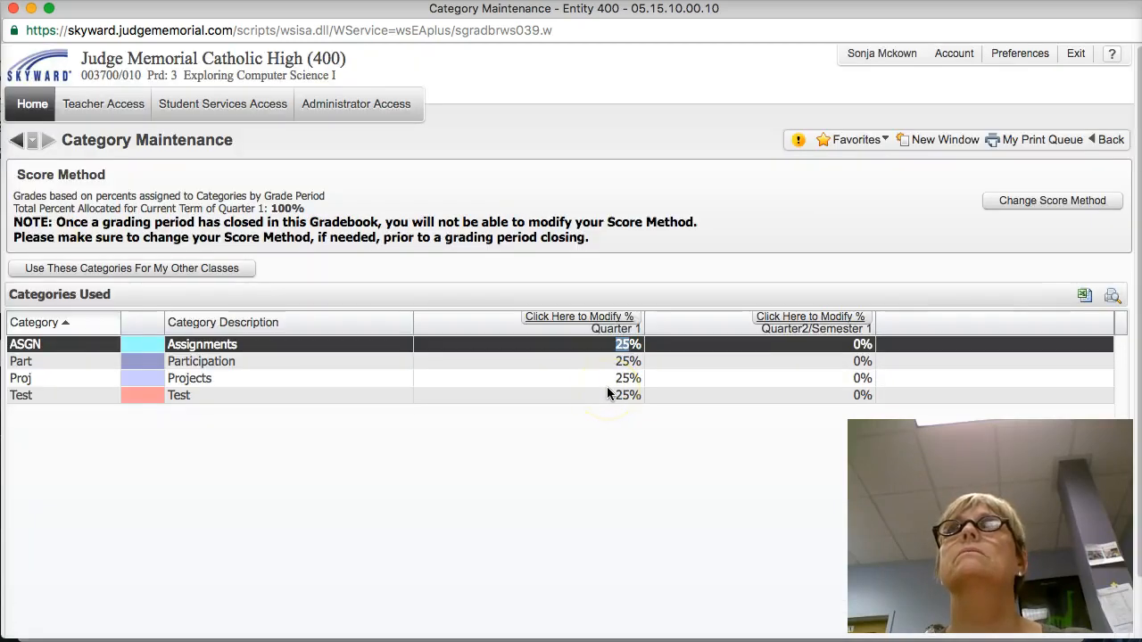
click(616, 348)
double_click(615, 347)
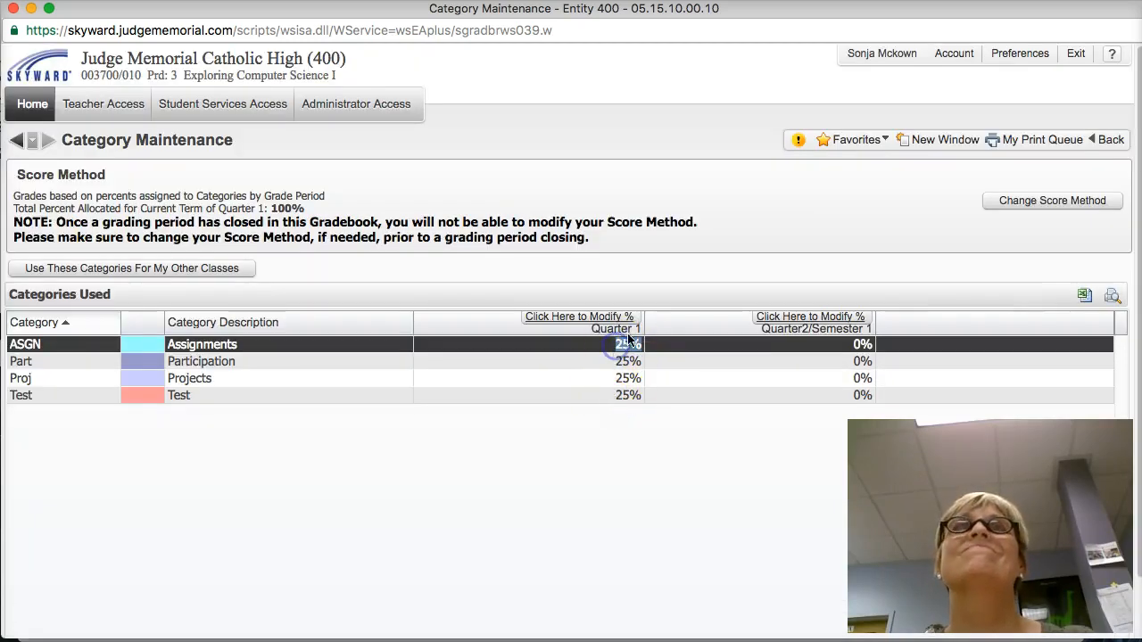
drag(630, 333, 617, 318)
click(565, 322)
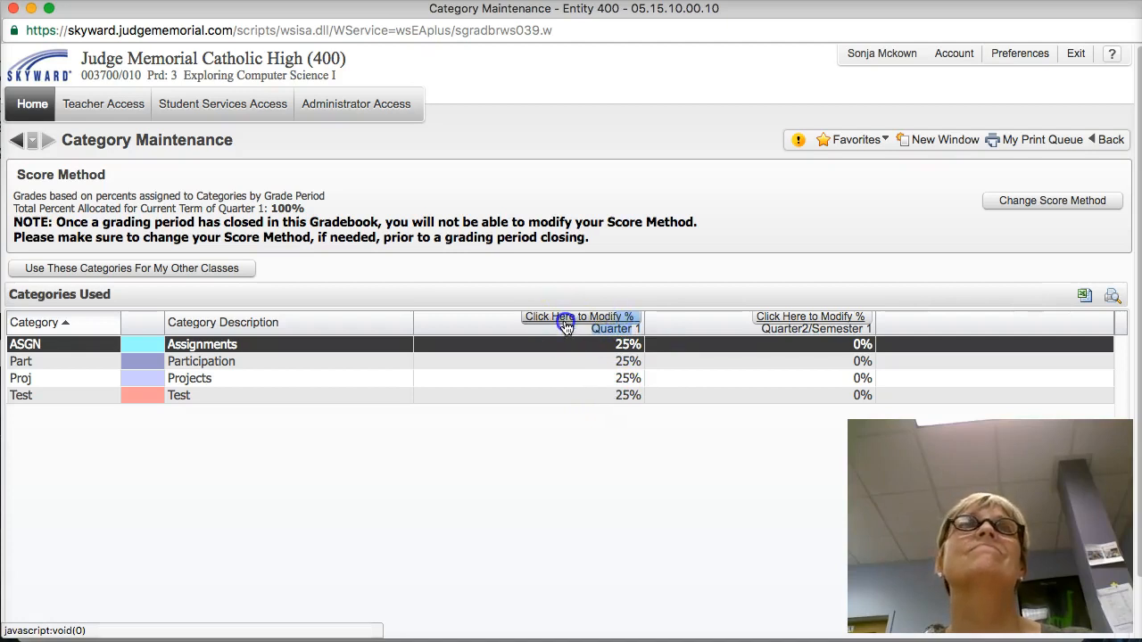